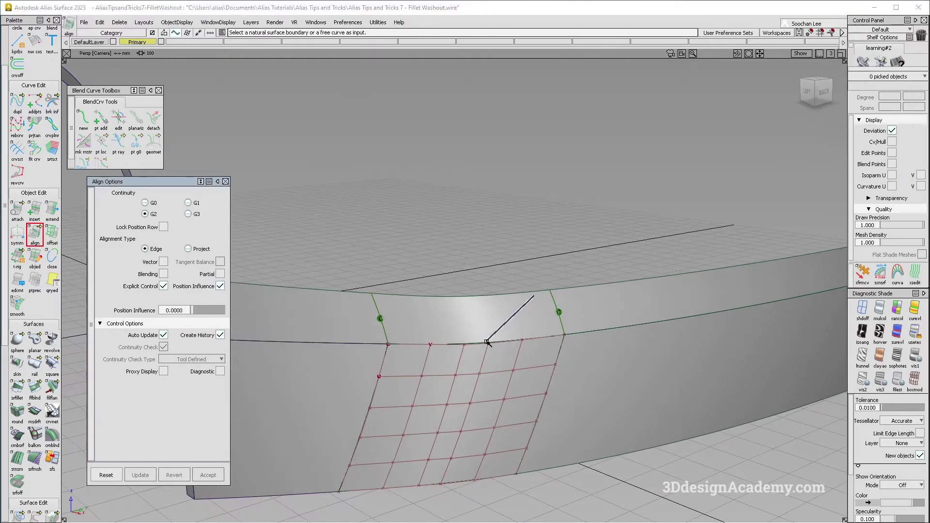
Clear the selection, apply the usetex diagnostic shading, and examine the highlights across the aligned blend surfaces
{"action": "left_click_drag", "start_coordinate": [519, 359], "coordinate": [464, 356], "text": "alt+shift"}
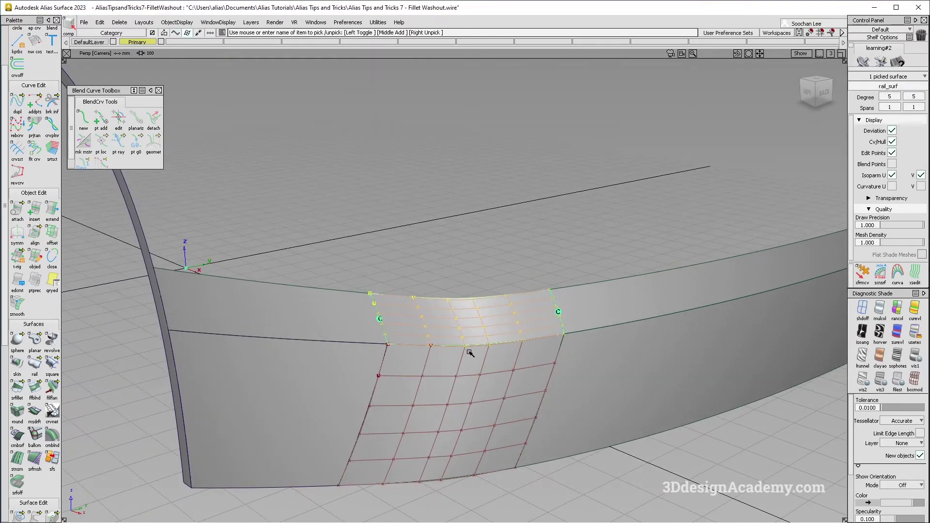
{"action": "left_click_drag", "start_coordinate": [460, 391], "coordinate": [492, 379], "text": "alt+shift"}
{"action": "mouse_move", "coordinate": [491, 379]}
{"action": "right_mouse_down", "text": "ctrl+shift"}
{"action": "mouse_move", "coordinate": [518, 357]}
{"action": "mouse_move", "coordinate": [479, 373]}
{"action": "right_mouse_up", "text": "ctrl+shift"}
{"action": "left_click_drag", "start_coordinate": [480, 374], "coordinate": [493, 359], "text": "ctrl+shift"}
{"action": "left_click", "coordinate": [494, 359]}
{"action": "left_click", "coordinate": [896, 335]}
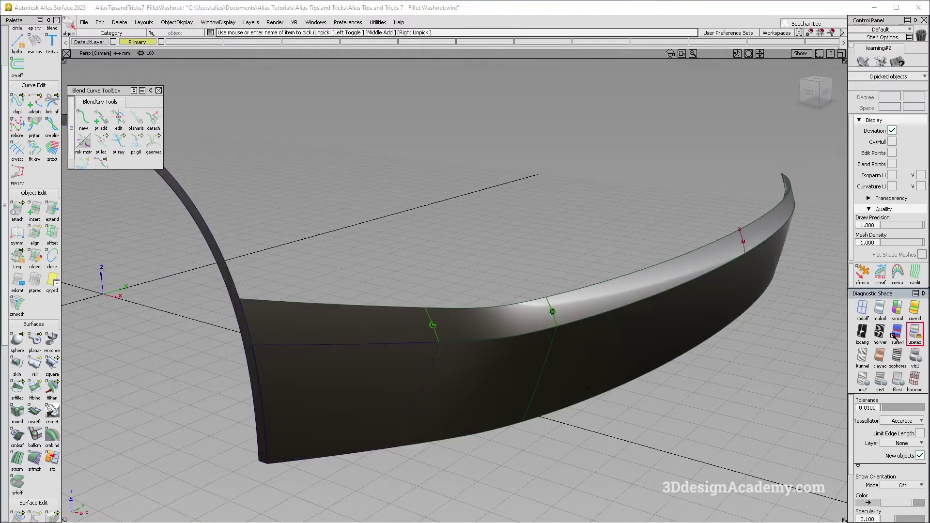
{"action": "mouse_move", "coordinate": [484, 339]}
{"action": "left_mouse_down", "text": "alt+shift"}
{"action": "mouse_move", "coordinate": [441, 326]}
{"action": "mouse_move", "coordinate": [575, 373]}
{"action": "mouse_move", "coordinate": [567, 357]}
{"action": "mouse_move", "coordinate": [592, 369]}
{"action": "mouse_move", "coordinate": [539, 320]}
{"action": "left_mouse_up", "text": "alt+shift"}
{"action": "left_click_drag", "start_coordinate": [346, 332], "coordinate": [441, 356], "text": "alt+shift"}
{"action": "key", "text": "ctrl+space"}
{"action": "left_click_drag", "start_coordinate": [517, 390], "coordinate": [465, 320], "text": "alt+shift"}
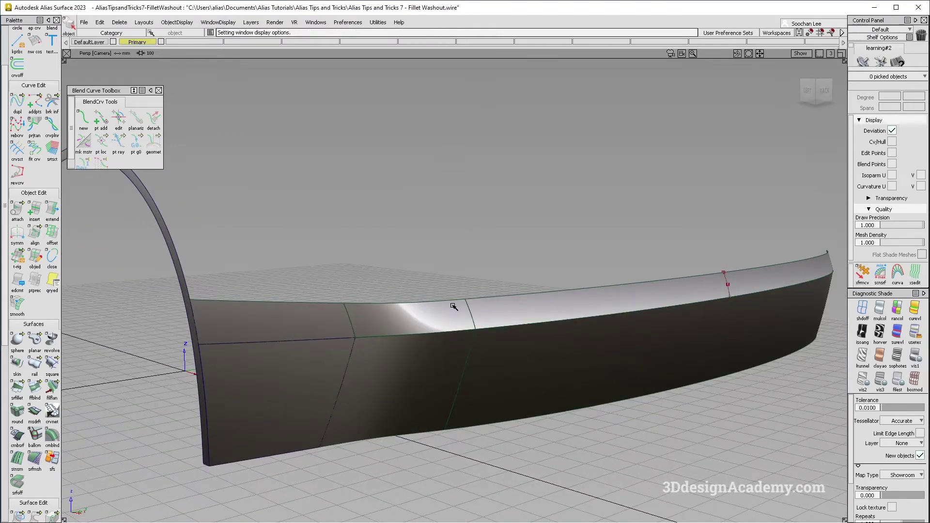
{"action": "left_click_drag", "start_coordinate": [338, 364], "coordinate": [402, 356], "text": "alt+shift"}
{"action": "middle_click_drag", "start_coordinate": [403, 355], "coordinate": [472, 342], "text": "alt+shift"}
Pick all the body surfaces and delete their construction history
{"action": "mouse_move", "coordinate": [392, 367]}
{"action": "left_mouse_down", "text": "ctrl+shift"}
{"action": "mouse_move", "coordinate": [411, 287]}
{"action": "mouse_move", "coordinate": [392, 305]}
{"action": "left_mouse_up", "text": "ctrl+shift"}
{"action": "left_click", "coordinate": [395, 313]}
{"action": "mouse_move", "coordinate": [388, 339]}
{"action": "left_mouse_down", "text": "alt+shift"}
{"action": "mouse_move", "coordinate": [434, 384]}
{"action": "mouse_move", "coordinate": [455, 370]}
{"action": "mouse_move", "coordinate": [465, 412]}
{"action": "left_mouse_up", "text": "alt+shift"}
{"action": "left_click_drag", "start_coordinate": [467, 415], "coordinate": [456, 289], "text": "ctrl+shift"}
{"action": "left_click_drag", "start_coordinate": [594, 241], "coordinate": [497, 334], "text": "ctrl+shift"}
{"action": "left_click_drag", "start_coordinate": [635, 235], "coordinate": [323, 351]}
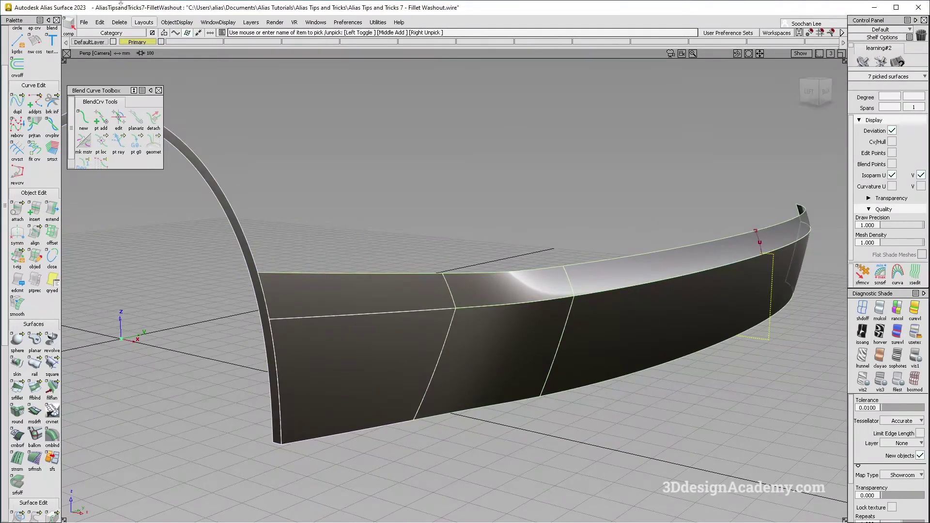
{"action": "left_click", "coordinate": [120, 22]}
{"action": "left_click", "coordinate": [140, 46]}
{"action": "left_click", "coordinate": [430, 330]}
Delete the narrow flat upper surface between the curved rim and the short blend surface
{"action": "left_click_drag", "start_coordinate": [434, 355], "coordinate": [421, 286], "text": "ctrl+shift"}
{"action": "left_click_drag", "start_coordinate": [366, 286], "coordinate": [307, 252], "text": "alt+shift"}
{"action": "left_click", "coordinate": [385, 322]}
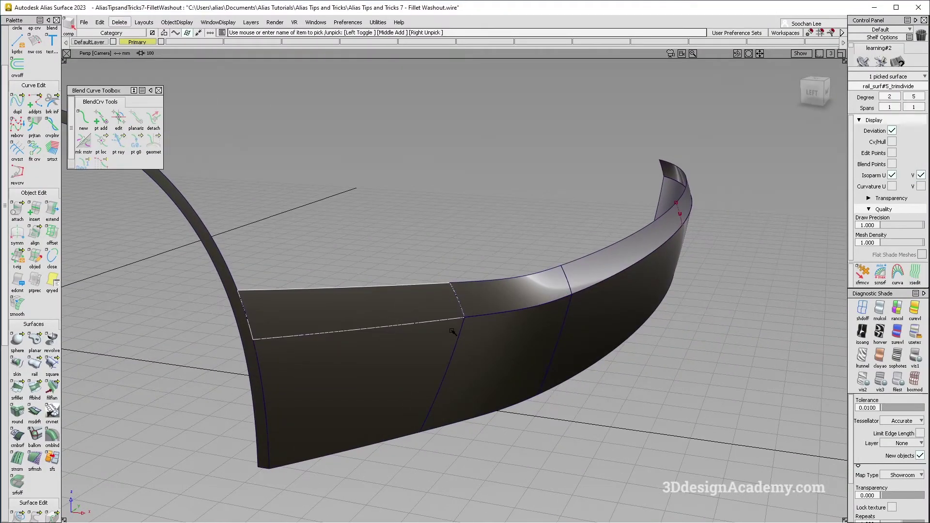
{"action": "key", "text": "Delete"}
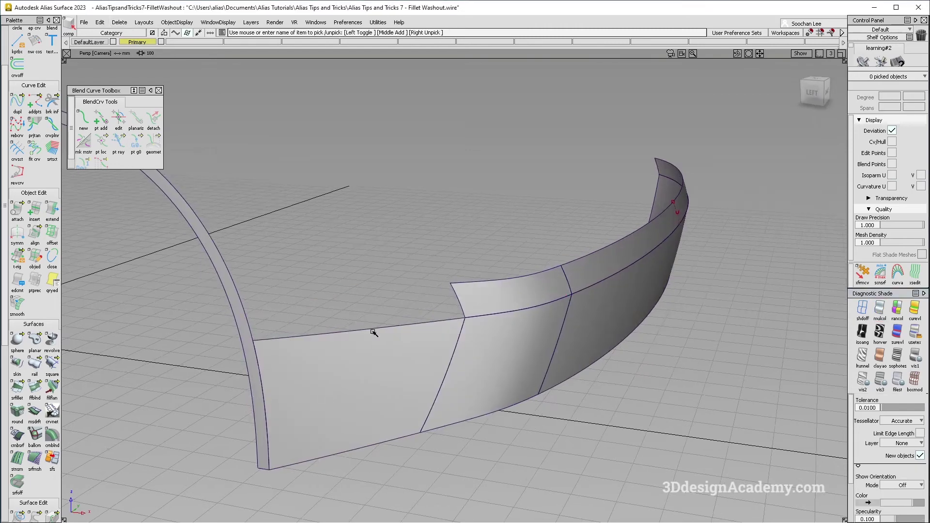
Untrim the flat side surface below the deleted upper strip
{"action": "left_click", "coordinate": [373, 332]}
{"action": "scroll", "coordinate": [34, 412], "scroll_direction": "down", "scroll_amount": 3}
{"action": "left_click_drag", "start_coordinate": [35, 462], "coordinate": [74, 463]}
{"action": "left_click_drag", "start_coordinate": [377, 289], "coordinate": [401, 316], "text": "alt+shift"}
{"action": "left_click", "coordinate": [411, 350]}
Remove the horizontal curve-on-surface and project the upper blend surface's end edge onto the untrimmed side surface
{"action": "left_click_drag", "start_coordinate": [432, 370], "coordinate": [356, 325], "text": "ctrl+shift"}
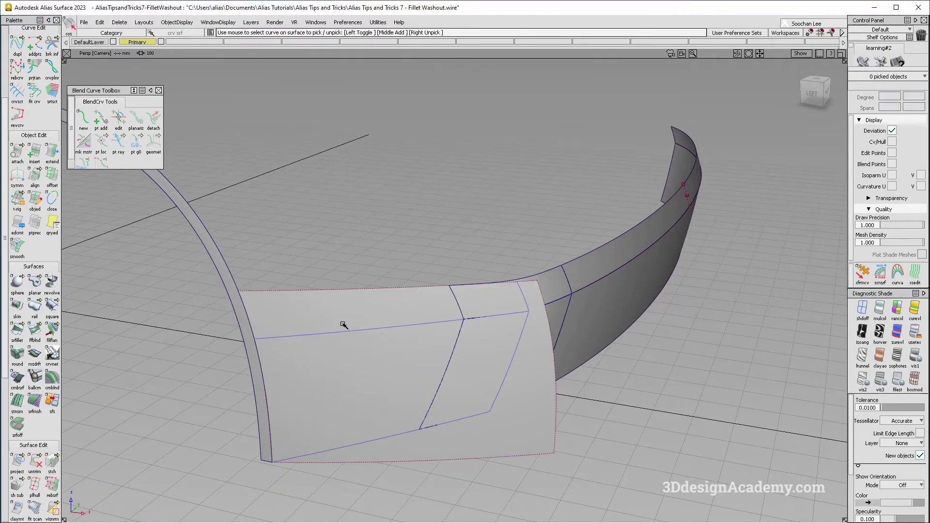
{"action": "left_click", "coordinate": [464, 340]}
{"action": "left_click", "coordinate": [26, 459]}
{"action": "left_click", "coordinate": [458, 307]}
{"action": "key", "text": "space"}
{"action": "left_click_drag", "start_coordinate": [364, 405], "coordinate": [357, 383], "text": "alt+shift"}
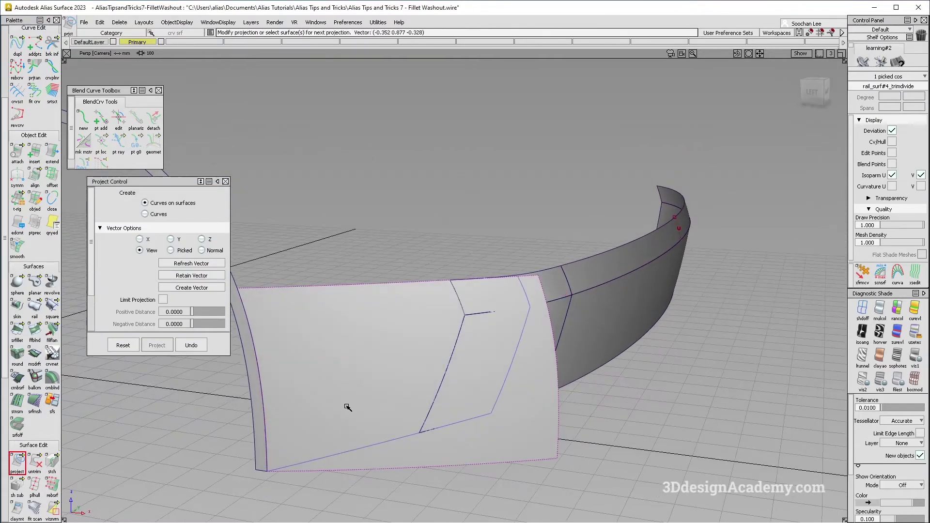
{"action": "left_click_drag", "start_coordinate": [326, 324], "coordinate": [322, 420], "text": "ctrl+shift"}
Trim the side surface along the projected edges, keeping the large region next to the curved rim
{"action": "left_click", "coordinate": [38, 463]}
{"action": "left_click", "coordinate": [59, 466]}
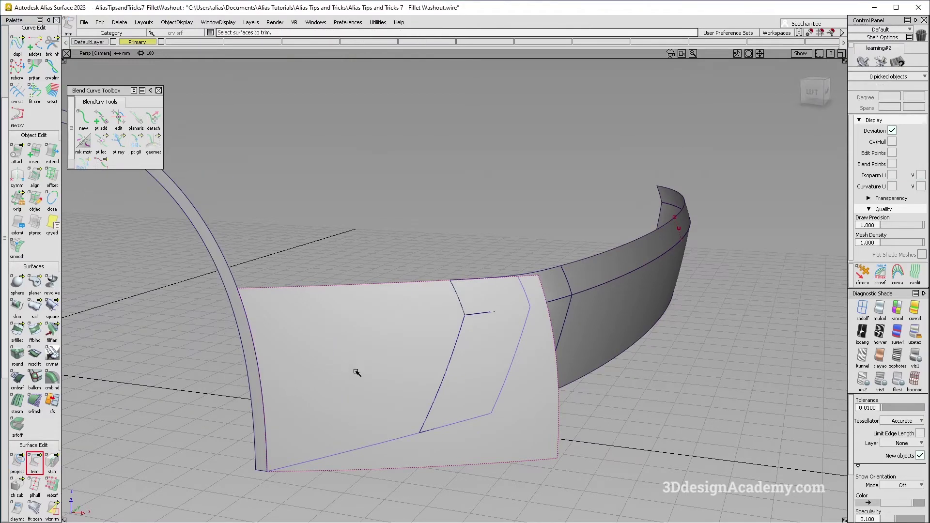
{"action": "double_click", "coordinate": [361, 372]}
{"action": "key", "text": "space"}
Reapply the usetex diagnostic shading and examine the highlights where the trimmed surface meets the blend surfaces
{"action": "mouse_move", "coordinate": [380, 373]}
{"action": "left_mouse_down", "text": "alt+shift"}
{"action": "mouse_move", "coordinate": [452, 351]}
{"action": "mouse_move", "coordinate": [430, 327]}
{"action": "mouse_move", "coordinate": [452, 332]}
{"action": "mouse_move", "coordinate": [448, 344]}
{"action": "mouse_move", "coordinate": [612, 364]}
{"action": "mouse_move", "coordinate": [616, 298]}
{"action": "left_mouse_up", "text": "alt+shift"}
{"action": "key", "text": "alt+t"}
{"action": "left_click", "coordinate": [914, 335]}
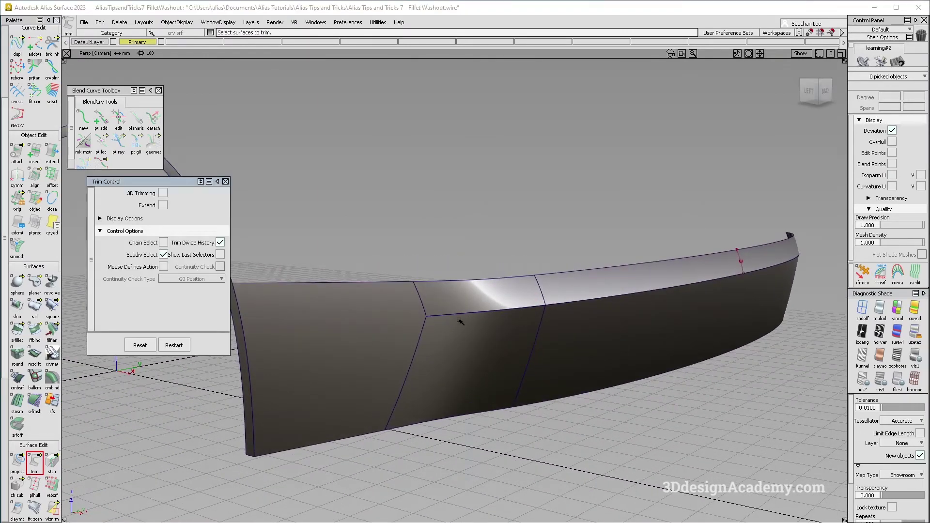
{"action": "left_click_drag", "start_coordinate": [391, 323], "coordinate": [553, 321], "text": "alt+shift"}
{"action": "middle_click_drag", "start_coordinate": [554, 322], "coordinate": [615, 313], "text": "alt+shift"}
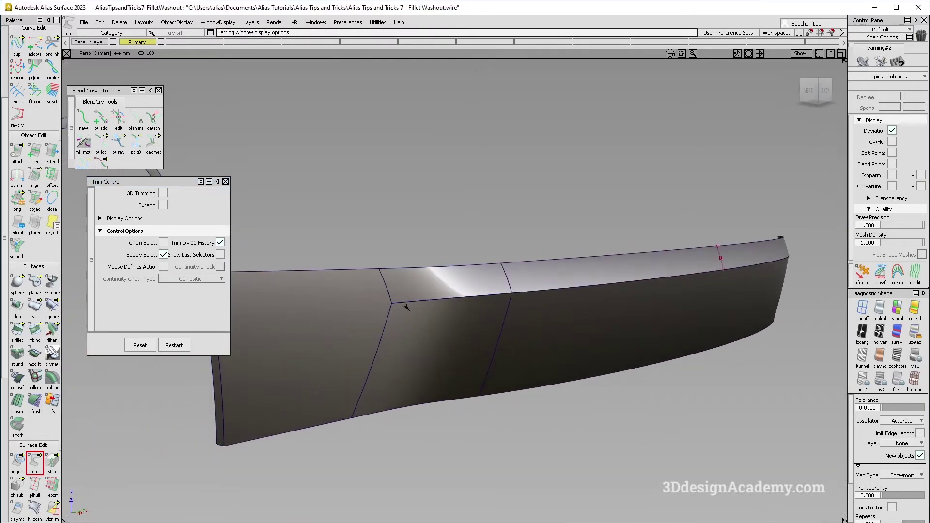
{"action": "left_click_drag", "start_coordinate": [619, 279], "coordinate": [650, 371], "text": "alt+shift"}
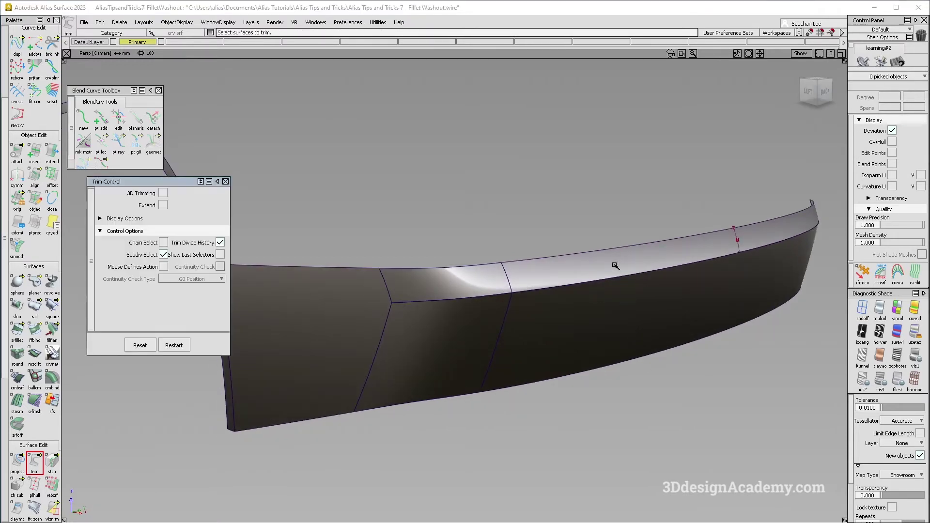
Draw a straight horizontal edit-point curve across the long surfaces in the top view, along the centre axis
{"action": "key", "text": "F5"}
{"action": "right_click_drag", "start_coordinate": [600, 218], "coordinate": [479, 357], "text": "alt+shift"}
{"action": "left_click_drag", "start_coordinate": [675, 275], "coordinate": [571, 270], "text": "ctrl+shift"}
{"action": "middle_click_drag", "start_coordinate": [496, 263], "coordinate": [506, 305], "text": "alt+shift"}
{"action": "left_click_drag", "start_coordinate": [474, 353], "coordinate": [423, 187], "text": "ctrl+shift"}
{"action": "scroll", "coordinate": [39, 88], "scroll_direction": "up", "scroll_amount": 3}
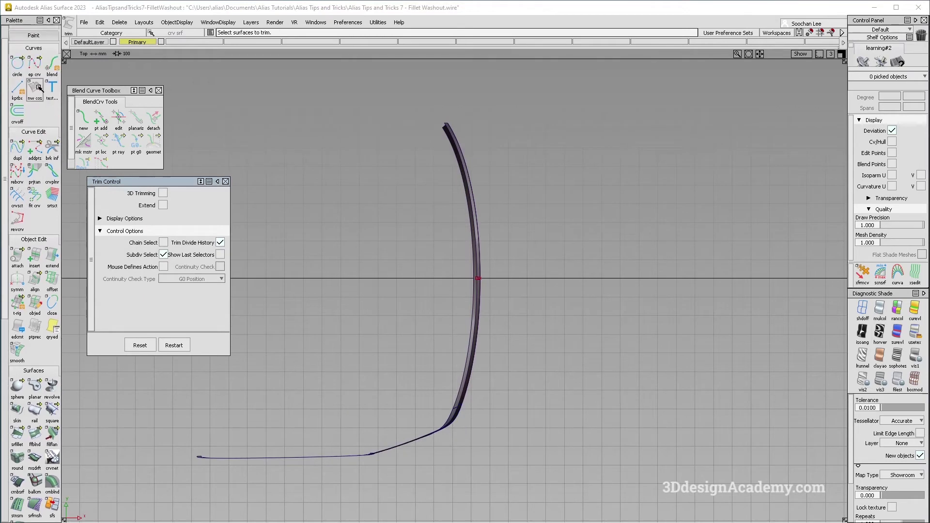
{"action": "left_click", "coordinate": [34, 66]}
{"action": "left_click", "coordinate": [397, 279]}
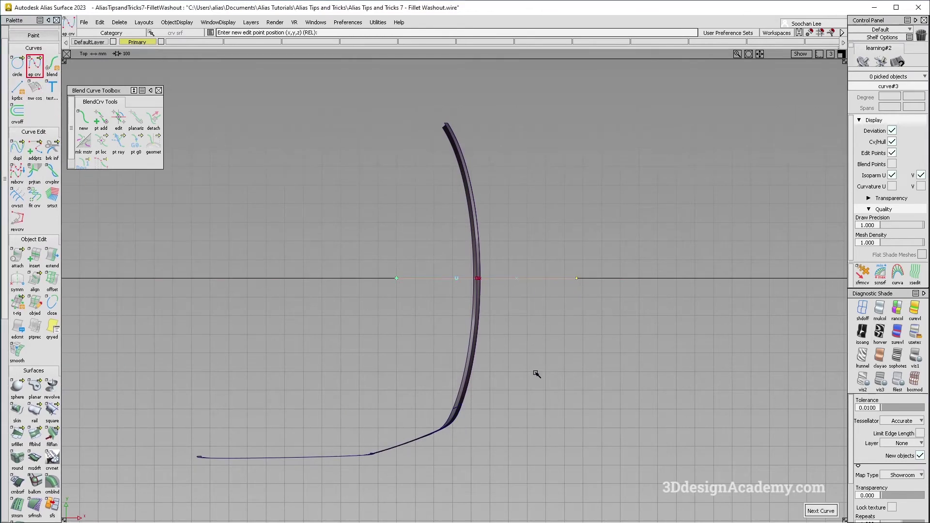
Project the straight curve onto the long upper and lower surfaces along the top-view direction
{"action": "scroll", "coordinate": [34, 339], "scroll_direction": "down", "scroll_amount": 4}
{"action": "left_click", "coordinate": [24, 456]}
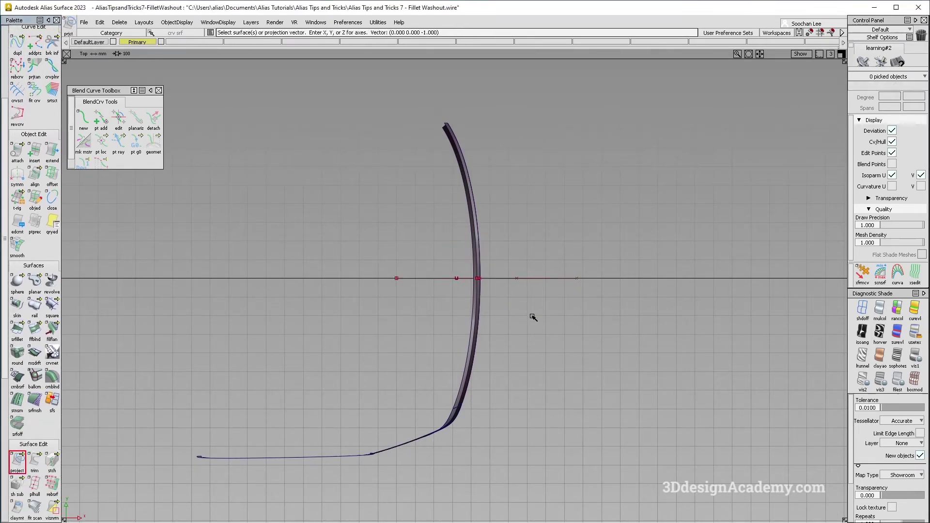
{"action": "left_click", "coordinate": [478, 301]}
{"action": "key", "text": "space"}
{"action": "left_click", "coordinate": [523, 279]}
{"action": "key", "text": "space"}
Delete the straight projection curve and return to the perspective view
{"action": "left_click_drag", "start_coordinate": [494, 360], "coordinate": [490, 290], "text": "ctrl+shift"}
{"action": "left_click", "coordinate": [542, 278]}
{"action": "key", "text": "Delete"}
{"action": "left_click", "coordinate": [518, 321]}
{"action": "key", "text": "F8"}
Trim the long upper and lower surfaces at the projected centre line, keeping the half next to the blend
{"action": "left_click", "coordinate": [32, 461]}
{"action": "left_click", "coordinate": [602, 306]}
{"action": "left_click", "coordinate": [604, 310]}
{"action": "key", "text": "space"}
{"action": "left_click_drag", "start_coordinate": [464, 339], "coordinate": [505, 346], "text": "alt+shift"}
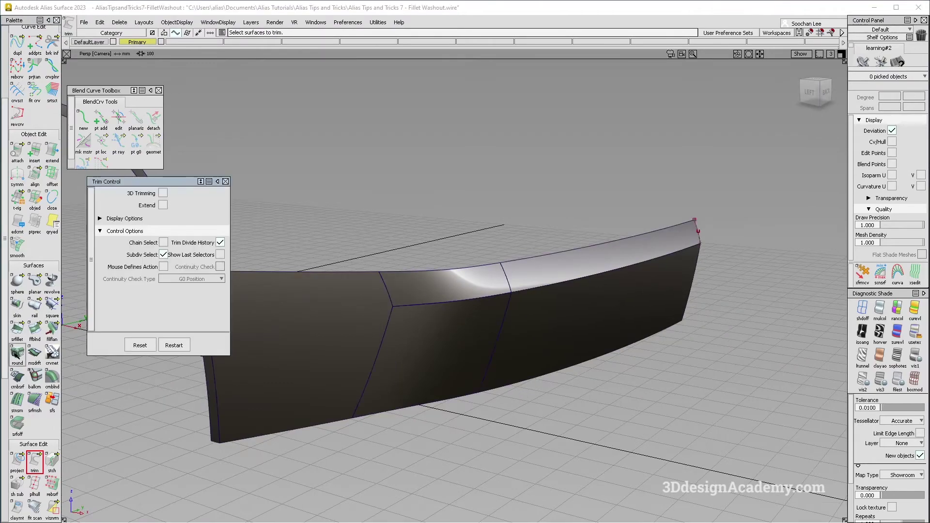
Build a G2 surface fillet between the upper and lower surfaces with chordal length 10 and form factor 1
{"action": "left_click", "coordinate": [17, 331]}
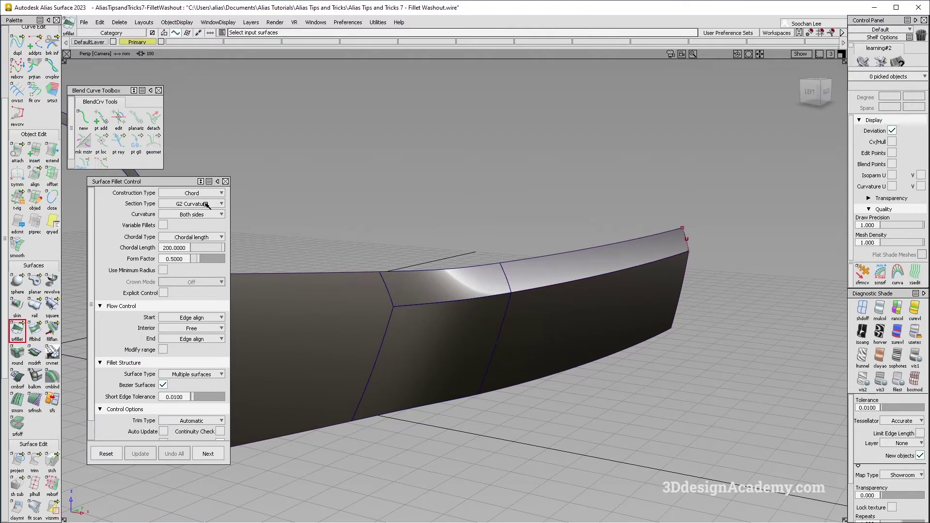
{"action": "left_click", "coordinate": [180, 248]}
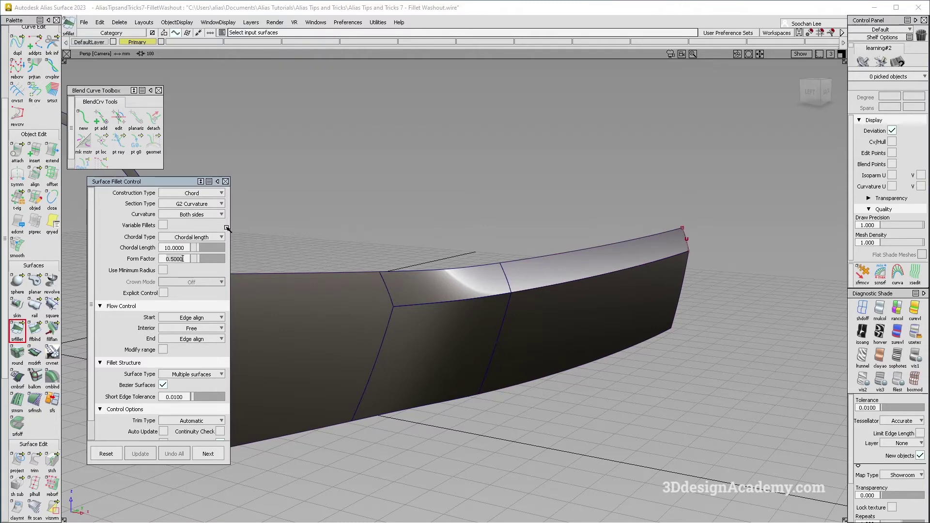
{"action": "mouse_move", "coordinate": [554, 312]}
{"action": "left_mouse_down", "text": "alt+shift"}
{"action": "mouse_move", "coordinate": [556, 322]}
{"action": "mouse_move", "coordinate": [526, 345]}
{"action": "left_mouse_up", "text": "alt+shift"}
{"action": "left_click", "coordinate": [543, 341]}
{"action": "left_click", "coordinate": [484, 287]}
{"action": "left_click", "coordinate": [432, 348]}
{"action": "left_click_drag", "start_coordinate": [432, 349], "coordinate": [473, 334], "text": "alt+shift"}
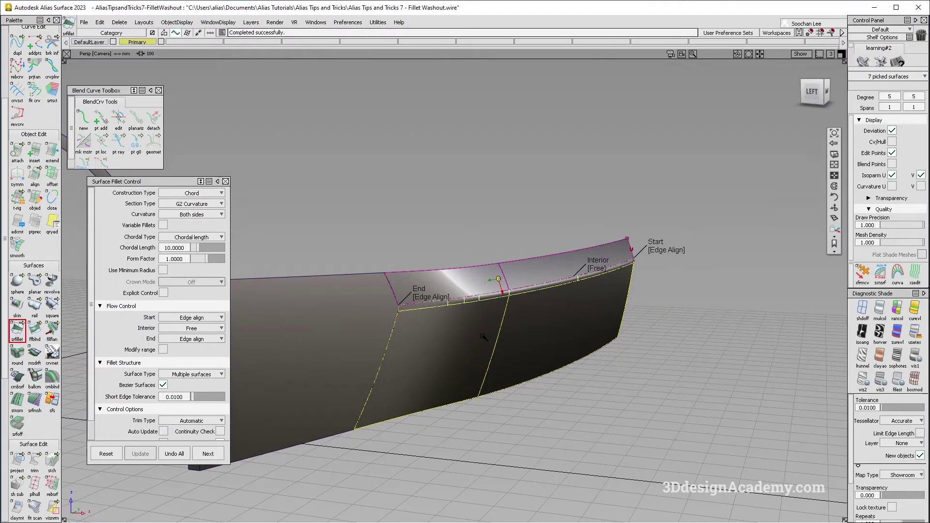
{"action": "right_click_drag", "start_coordinate": [515, 318], "coordinate": [538, 293], "text": "alt+shift"}
{"action": "middle_click_drag", "start_coordinate": [538, 293], "coordinate": [508, 310], "text": "alt+shift"}
{"action": "left_click_drag", "start_coordinate": [561, 310], "coordinate": [477, 320], "text": "alt+shift"}
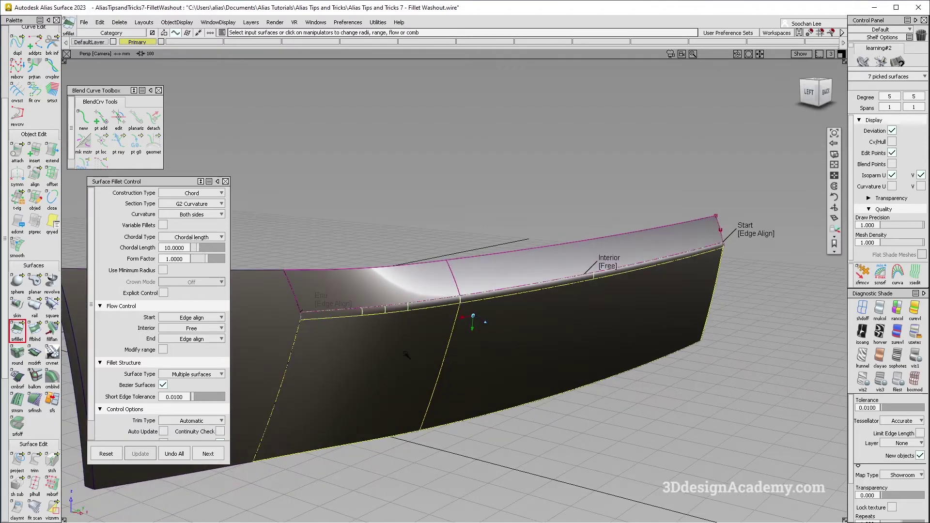
Turn off Bezier surfaces for the fillet and undo the fillet build
{"action": "scroll", "coordinate": [187, 357], "scroll_direction": "down", "scroll_amount": 1}
{"action": "left_click", "coordinate": [167, 366]}
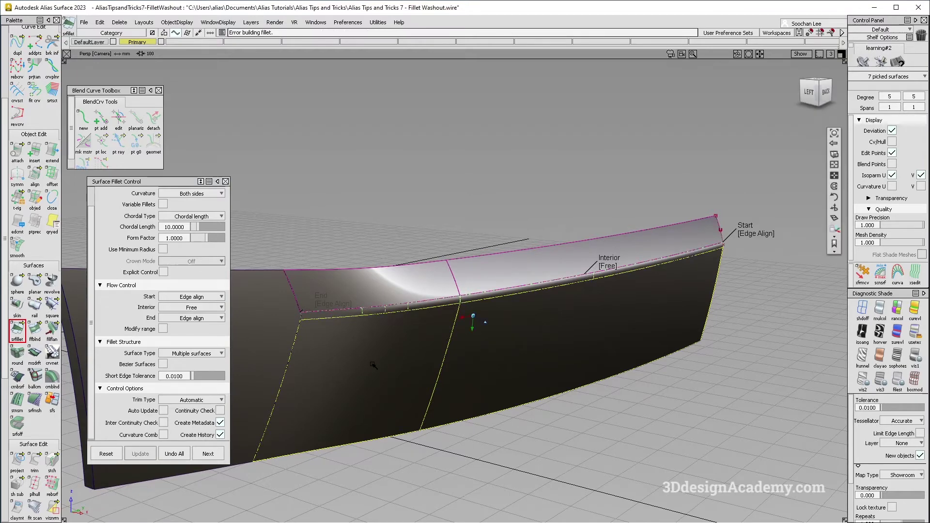
{"action": "left_click", "coordinate": [175, 453]}
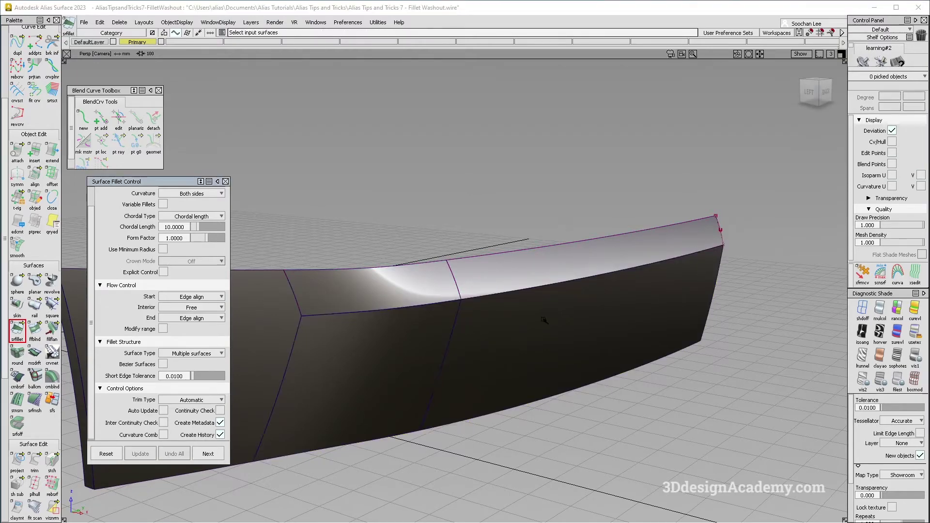
{"action": "left_click", "coordinate": [416, 286]}
{"action": "left_click", "coordinate": [502, 274], "text": "shift"}
{"action": "left_click", "coordinate": [417, 334]}
{"action": "left_click", "coordinate": [516, 330], "text": "shift"}
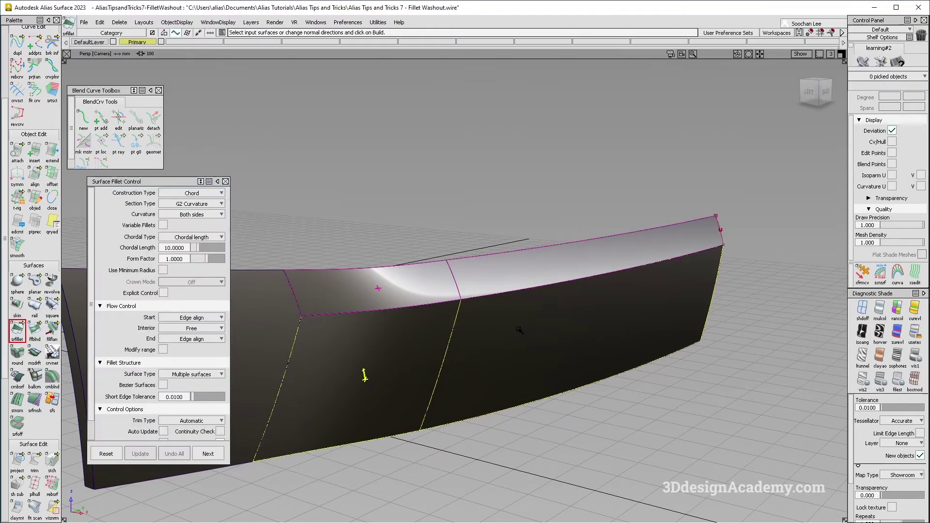
{"action": "key", "text": "alt+shift"}
{"action": "mouse_move", "coordinate": [499, 334]}
{"action": "left_mouse_down", "text": "ctrl+shift"}
{"action": "mouse_move", "coordinate": [499, 398]}
{"action": "mouse_move", "coordinate": [471, 339]}
{"action": "mouse_move", "coordinate": [485, 327]}
{"action": "left_mouse_up", "text": "ctrl+shift"}
Fillet only the edge between the long upper and long lower surfaces
{"action": "left_click", "coordinate": [508, 281]}
{"action": "left_click", "coordinate": [546, 343]}
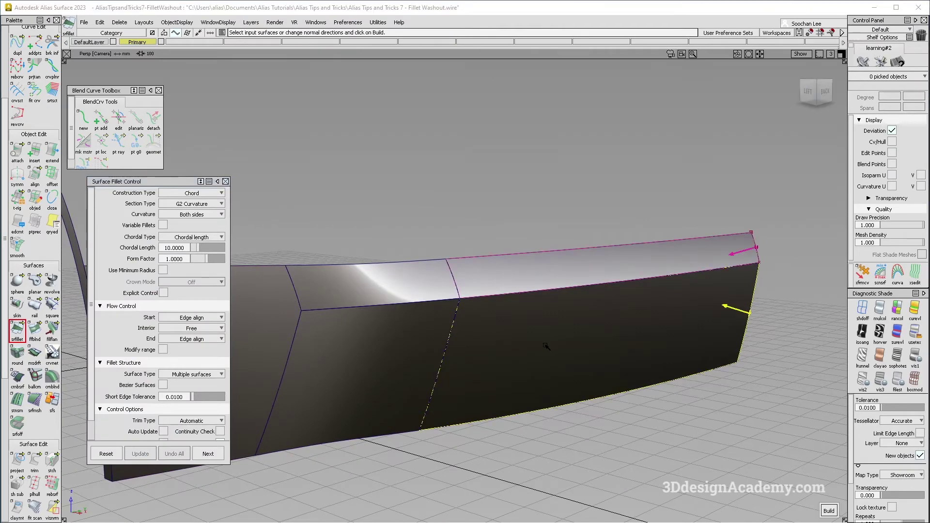
{"action": "left_click_drag", "start_coordinate": [503, 336], "coordinate": [519, 383], "text": "alt+shift"}
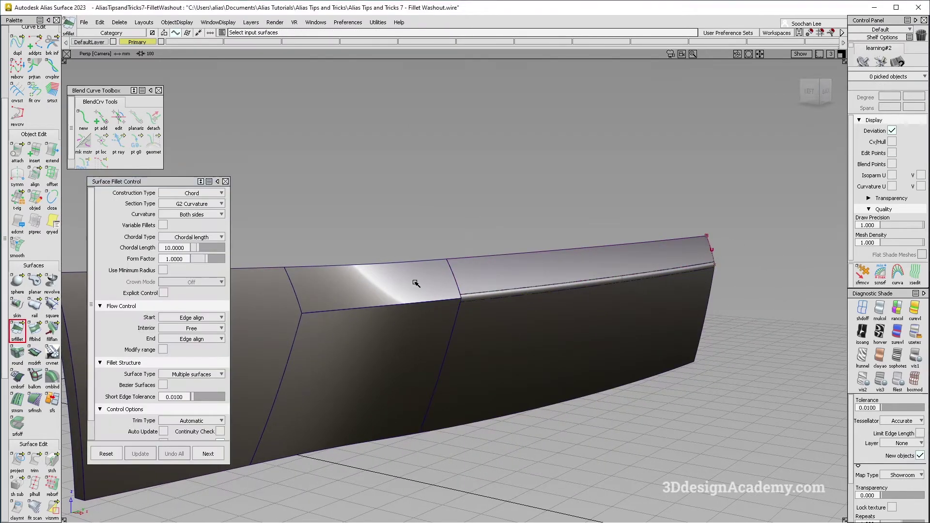
Try a fillet between the short upper and lower blend surfaces and inspect its joint with the long fillet
{"action": "mouse_move", "coordinate": [449, 308]}
{"action": "right_mouse_down", "text": "alt+shift"}
{"action": "mouse_move", "coordinate": [484, 293]}
{"action": "mouse_move", "coordinate": [443, 299]}
{"action": "right_mouse_up", "text": "alt+shift"}
{"action": "middle_click_drag", "start_coordinate": [443, 300], "coordinate": [567, 319], "text": "alt+shift"}
{"action": "left_click_drag", "start_coordinate": [567, 319], "coordinate": [615, 314], "text": "alt+shift"}
{"action": "middle_click_drag", "start_coordinate": [613, 314], "coordinate": [524, 310], "text": "alt+shift"}
{"action": "right_click_drag", "start_coordinate": [545, 323], "coordinate": [673, 293], "text": "alt+shift"}
{"action": "left_click_drag", "start_coordinate": [673, 293], "coordinate": [652, 264], "text": "alt+shift"}
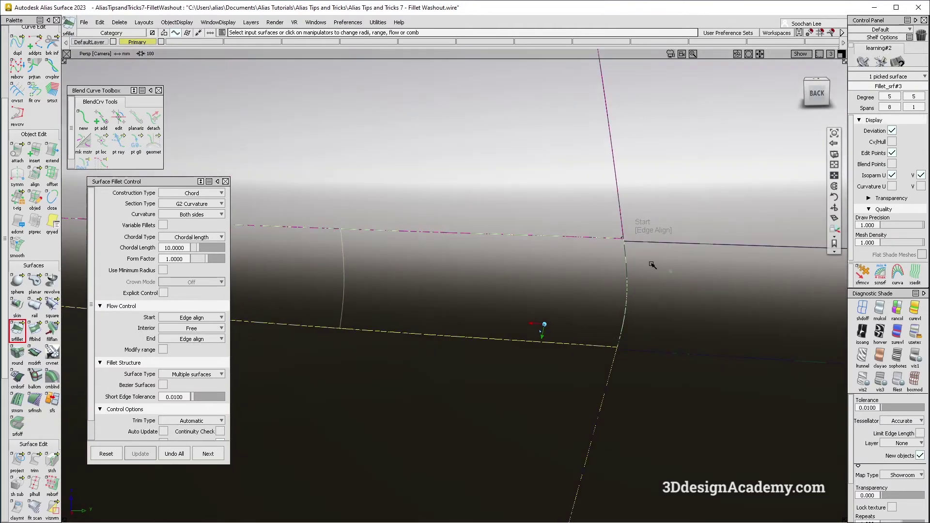
{"action": "left_click_drag", "start_coordinate": [605, 348], "coordinate": [629, 338], "text": "alt"}
{"action": "right_click_drag", "start_coordinate": [579, 267], "coordinate": [465, 310], "text": "alt+shift"}
{"action": "left_click_drag", "start_coordinate": [465, 310], "coordinate": [412, 347], "text": "alt+shift"}
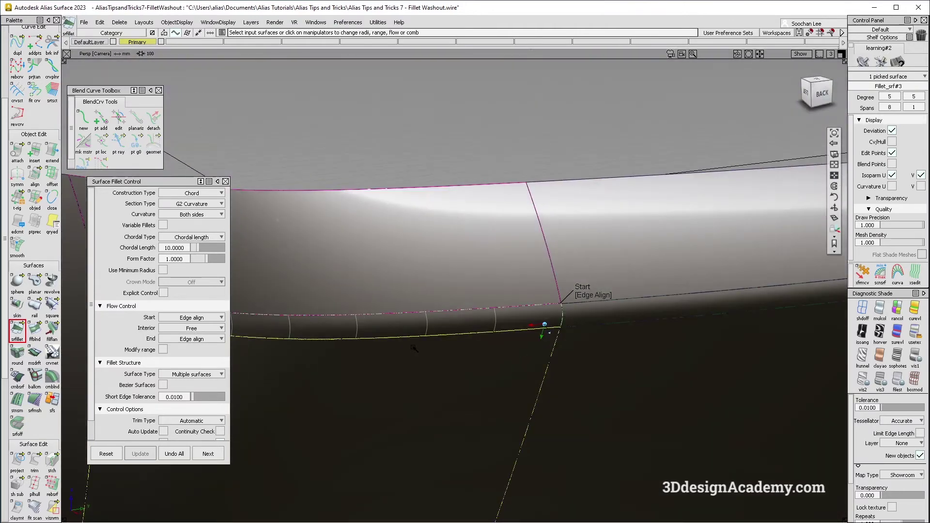
{"action": "right_click_drag", "start_coordinate": [412, 348], "coordinate": [356, 351], "text": "alt+shift"}
{"action": "middle_click_drag", "start_coordinate": [356, 351], "coordinate": [457, 326], "text": "alt+shift"}
Undo the fillet on the short blend surfaces
{"action": "left_click", "coordinate": [176, 454]}
{"action": "right_click_drag", "start_coordinate": [513, 366], "coordinate": [492, 368], "text": "alt+shift"}
{"action": "middle_click_drag", "start_coordinate": [491, 369], "coordinate": [421, 393], "text": "alt+shift"}
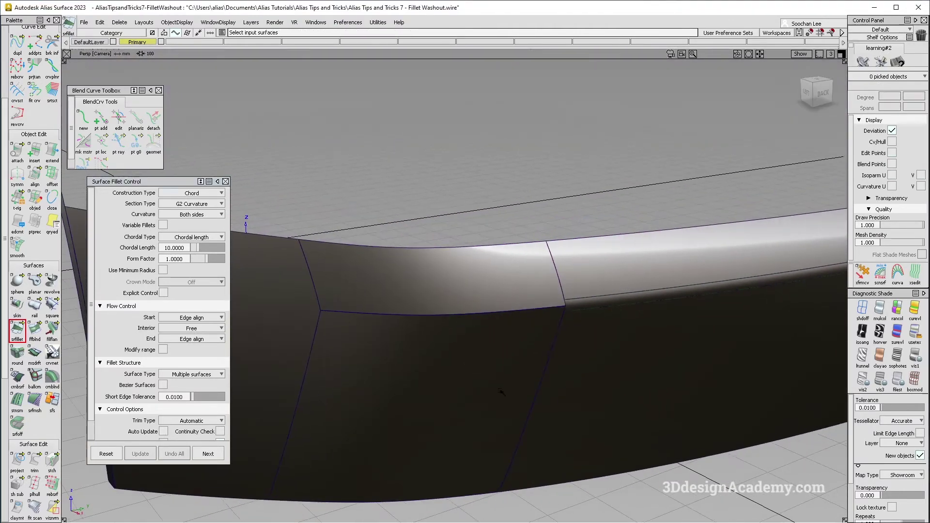
Duplicate the shared edge between the short upper and lower blend surfaces as a curve without rebuilding
{"action": "left_click_drag", "start_coordinate": [455, 323], "coordinate": [456, 256], "text": "ctrl+shift"}
{"action": "scroll", "coordinate": [31, 65], "scroll_direction": "up", "scroll_amount": 1}
{"action": "left_click", "coordinate": [17, 77]}
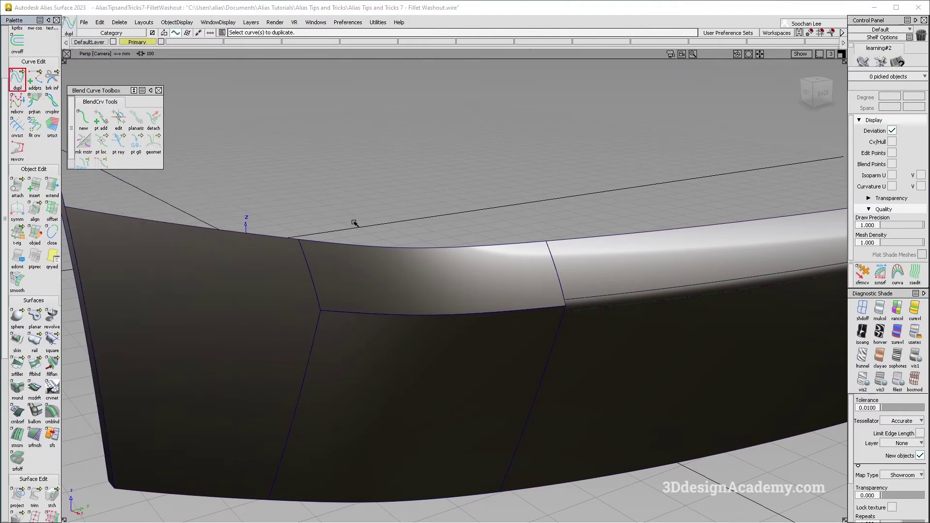
{"action": "left_click", "coordinate": [494, 330]}
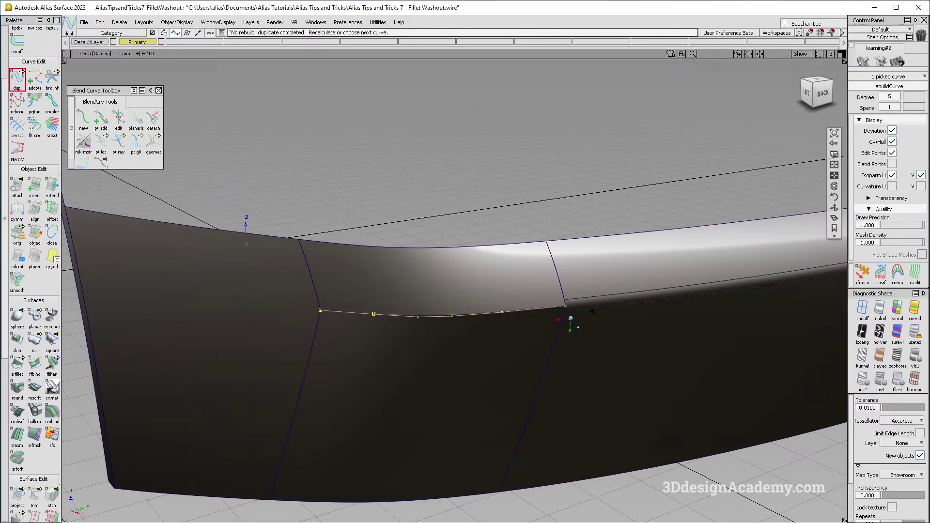
Copy the duplicated curve and move the two curves above and below the shared edge, ending on the side boundaries
{"action": "right_click_drag", "start_coordinate": [575, 324], "coordinate": [519, 333], "text": "alt+shift"}
{"action": "middle_click_drag", "start_coordinate": [519, 332], "coordinate": [565, 280], "text": "ctrl+shift"}
{"action": "left_click_drag", "start_coordinate": [564, 277], "coordinate": [463, 295], "text": "ctrl+alt"}
{"action": "key", "text": "ctrl+c"}
{"action": "key", "text": "ctrl+v"}
{"action": "mouse_move", "coordinate": [571, 302]}
{"action": "right_mouse_down"}
{"action": "mouse_move", "coordinate": [380, 335]}
{"action": "mouse_move", "coordinate": [585, 295]}
{"action": "right_mouse_up"}
{"action": "middle_click_drag", "start_coordinate": [310, 349], "coordinate": [587, 295], "text": "alt+shift"}
{"action": "left_click_drag", "start_coordinate": [586, 295], "coordinate": [309, 356], "text": "alt+shift"}
{"action": "right_click_drag", "start_coordinate": [297, 316], "coordinate": [344, 353], "text": "alt+shift"}
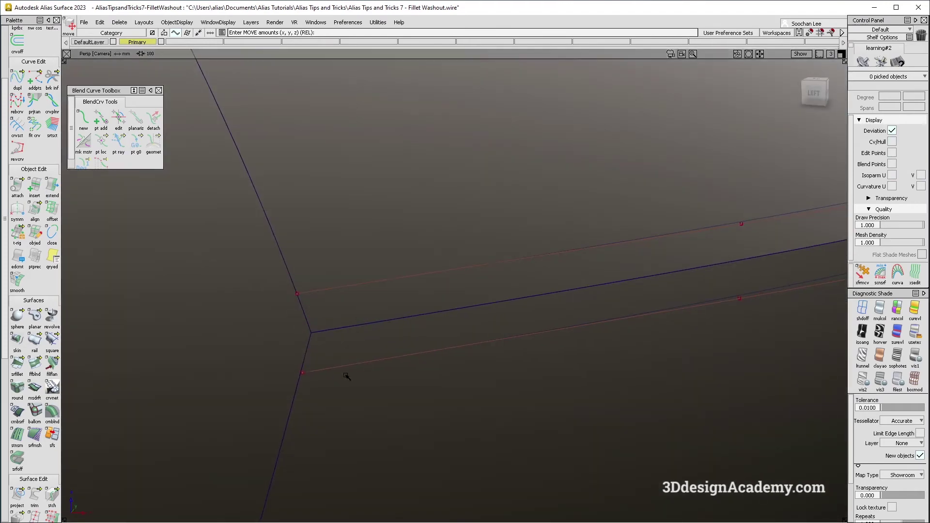
In the Left view, extend the lower and upper curves slightly past the side boundary of the short blend surfaces
{"action": "left_click_drag", "start_coordinate": [297, 318], "coordinate": [242, 291], "text": "ctrl+shift"}
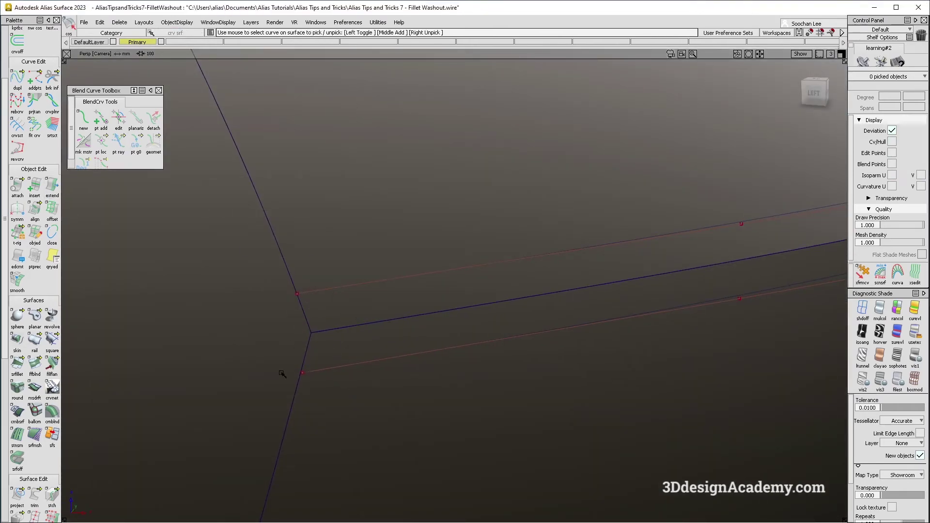
{"action": "left_click_drag", "start_coordinate": [284, 370], "coordinate": [311, 365], "text": "alt+shift"}
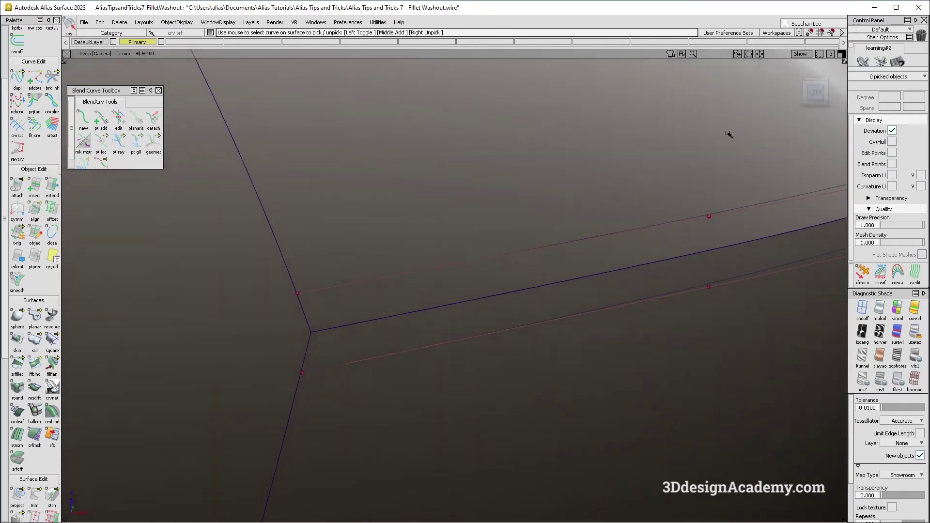
{"action": "left_click", "coordinate": [807, 102]}
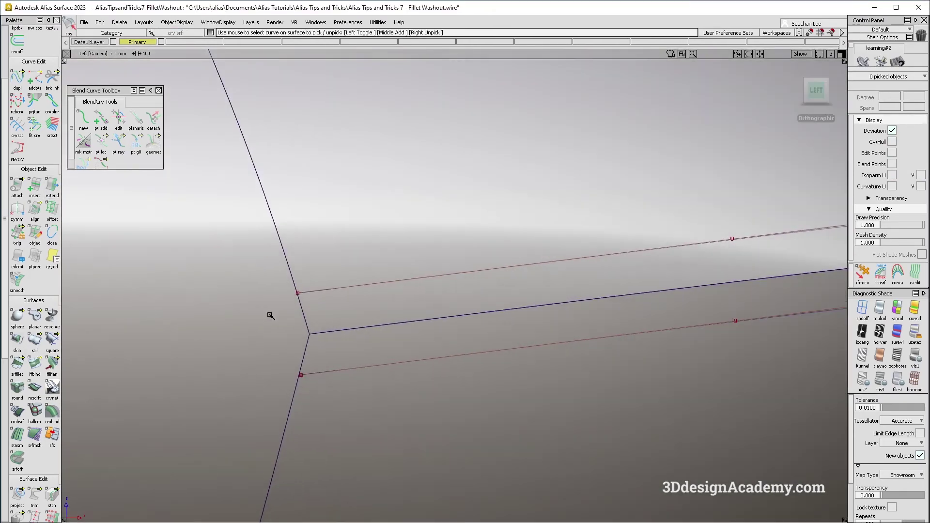
{"action": "left_click", "coordinate": [303, 370]}
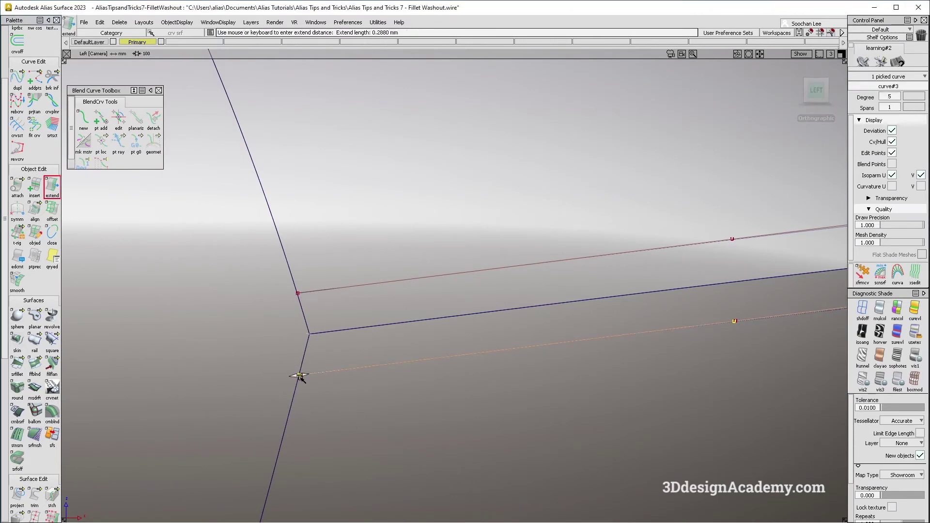
{"action": "left_click", "coordinate": [299, 292]}
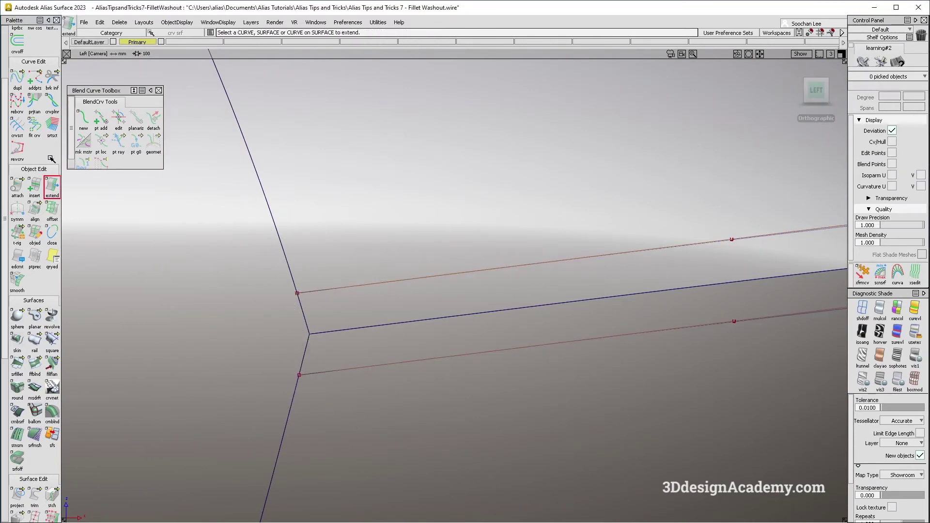
Stretch the side-boundary ends of the lower and upper curves with the Stretch curve tool
{"action": "scroll", "coordinate": [39, 72], "scroll_direction": "up", "scroll_amount": 3}
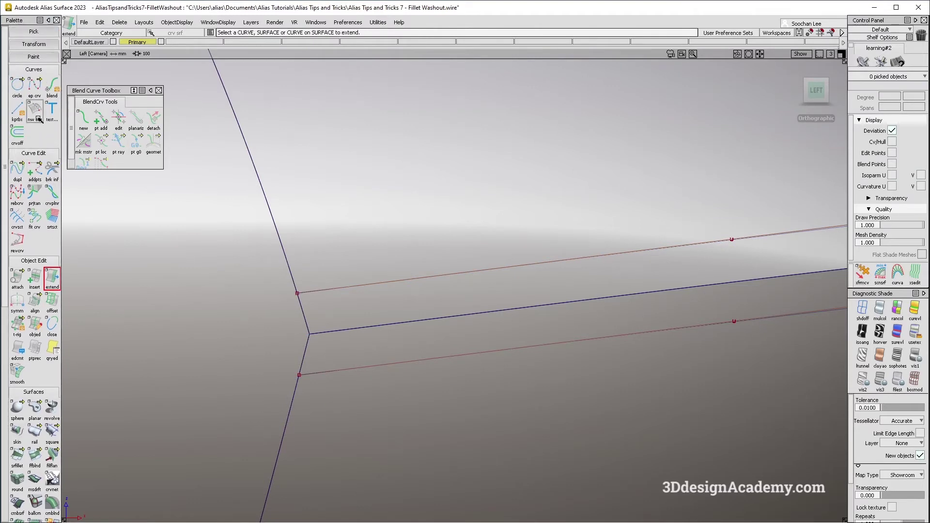
{"action": "left_click", "coordinate": [34, 170]}
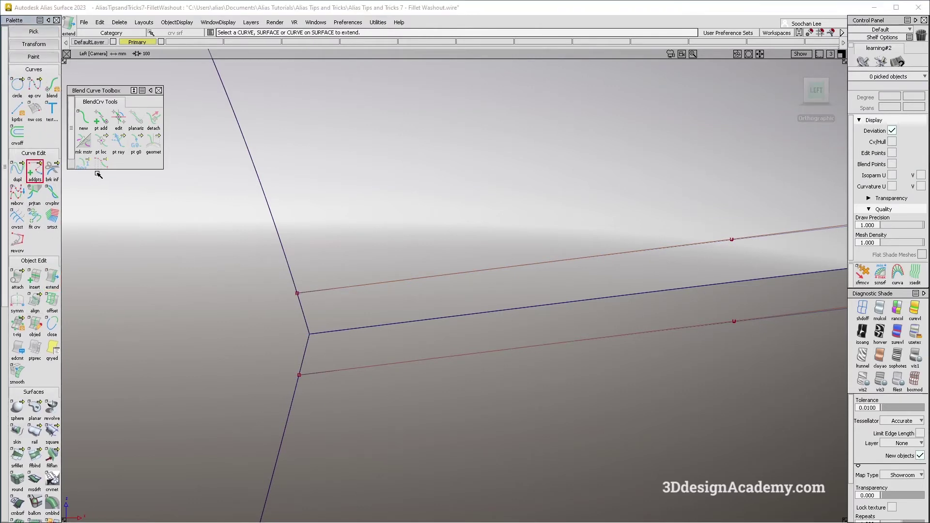
{"action": "left_click", "coordinate": [88, 173]}
{"action": "left_click", "coordinate": [318, 375]}
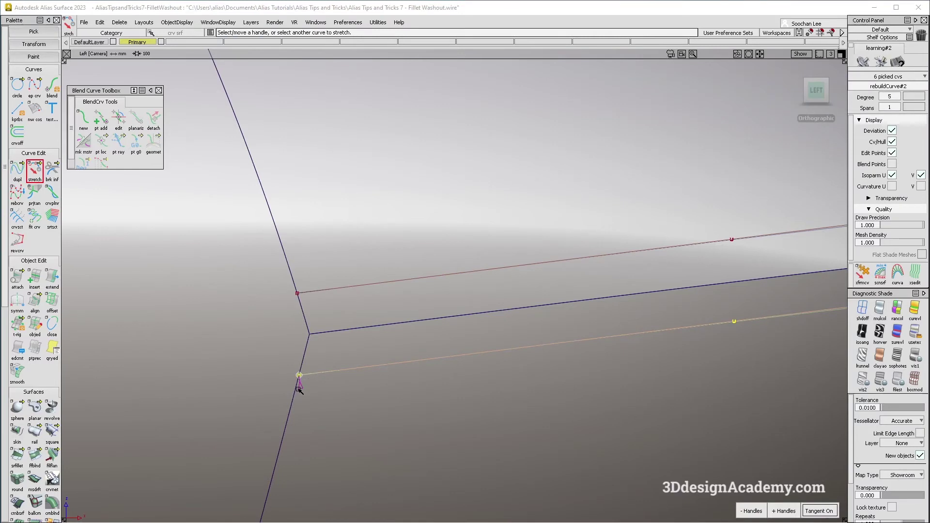
{"action": "left_click_drag", "start_coordinate": [300, 378], "coordinate": [304, 382]}
{"action": "left_click", "coordinate": [301, 297]}
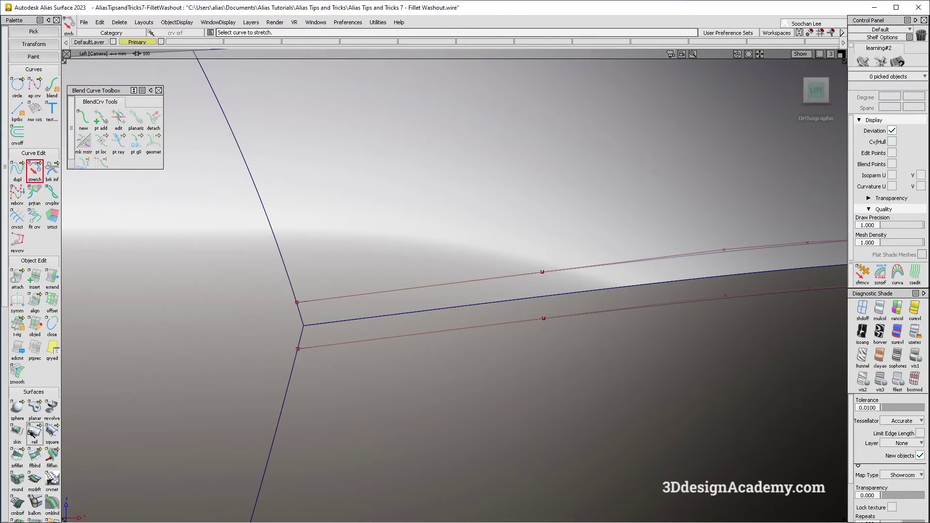
Project the two curves along the view direction onto the short upper and lower blend surfaces as curves on surfaces
{"action": "scroll", "coordinate": [30, 433], "scroll_direction": "down", "scroll_amount": 5}
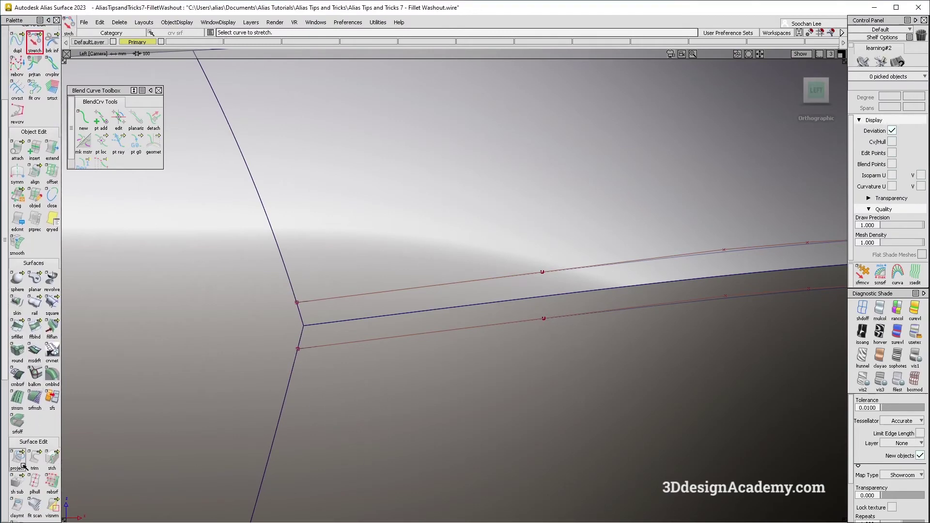
{"action": "left_click", "coordinate": [17, 458]}
{"action": "left_click", "coordinate": [442, 276]}
{"action": "left_click", "coordinate": [465, 327]}
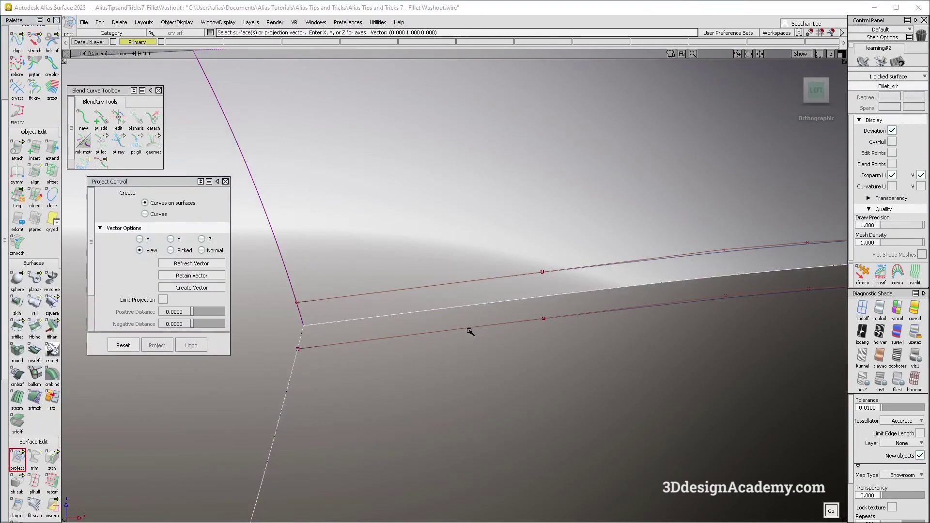
{"action": "left_click_drag", "start_coordinate": [512, 383], "coordinate": [484, 272], "text": "ctrl+shift"}
{"action": "left_click_drag", "start_coordinate": [477, 310], "coordinate": [586, 267], "text": "alt+shift"}
{"action": "middle_click_drag", "start_coordinate": [586, 267], "coordinate": [606, 289], "text": "ctrl+shift"}
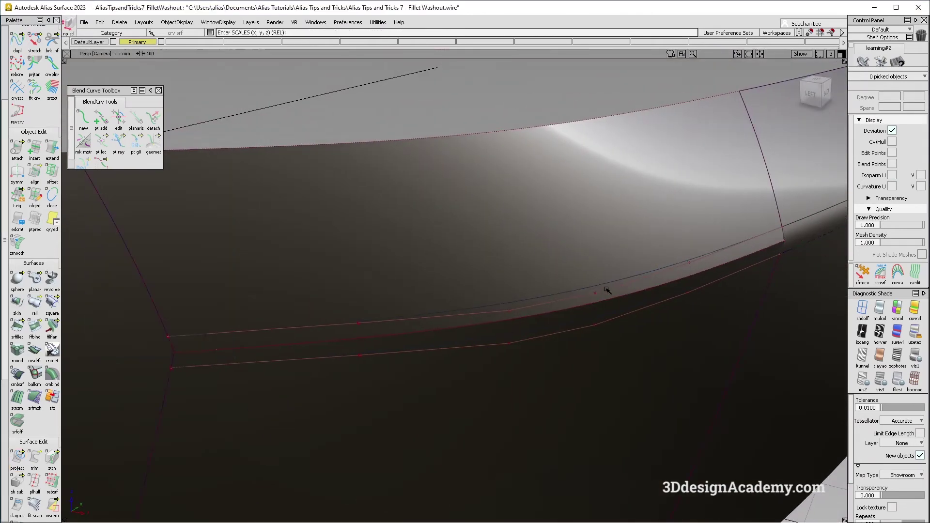
Switch to multi-color shading and trim away the strip between the projected curves on both short blend surfaces
{"action": "left_click_drag", "start_coordinate": [606, 290], "coordinate": [415, 327], "text": "alt+shift"}
{"action": "left_click", "coordinate": [880, 304]}
{"action": "middle_click_drag", "start_coordinate": [688, 328], "coordinate": [726, 303], "text": "alt+shift"}
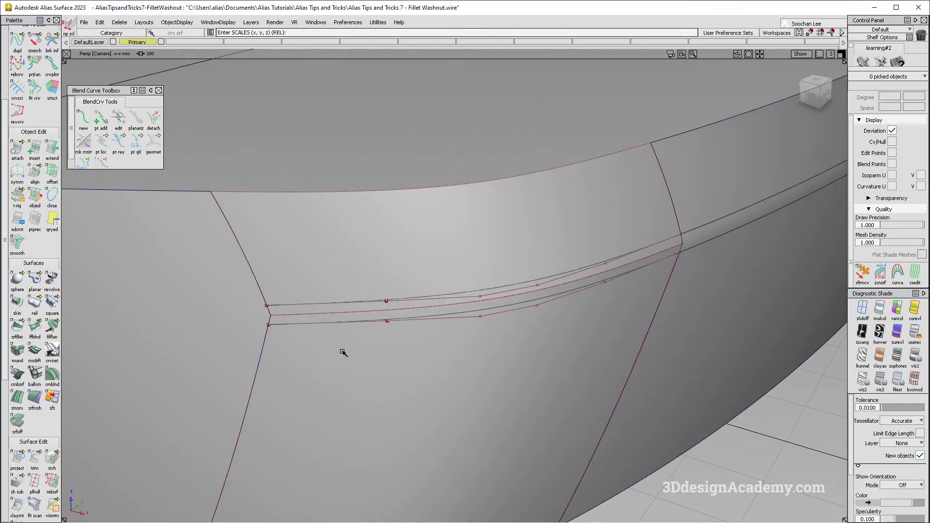
{"action": "left_click", "coordinate": [35, 455]}
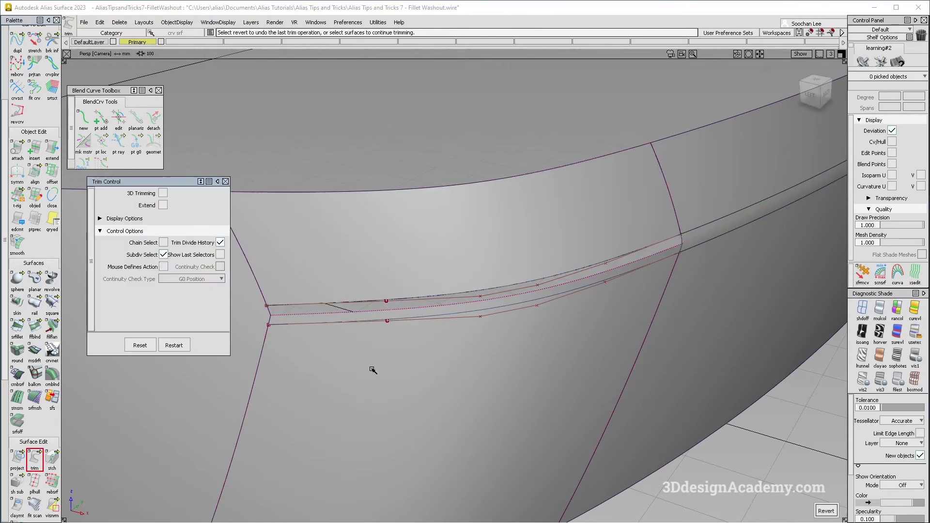
{"action": "right_click_drag", "start_coordinate": [259, 320], "coordinate": [187, 323], "text": "alt+shift"}
{"action": "middle_click_drag", "start_coordinate": [187, 323], "coordinate": [423, 302], "text": "alt+shift"}
{"action": "left_click", "coordinate": [372, 291]}
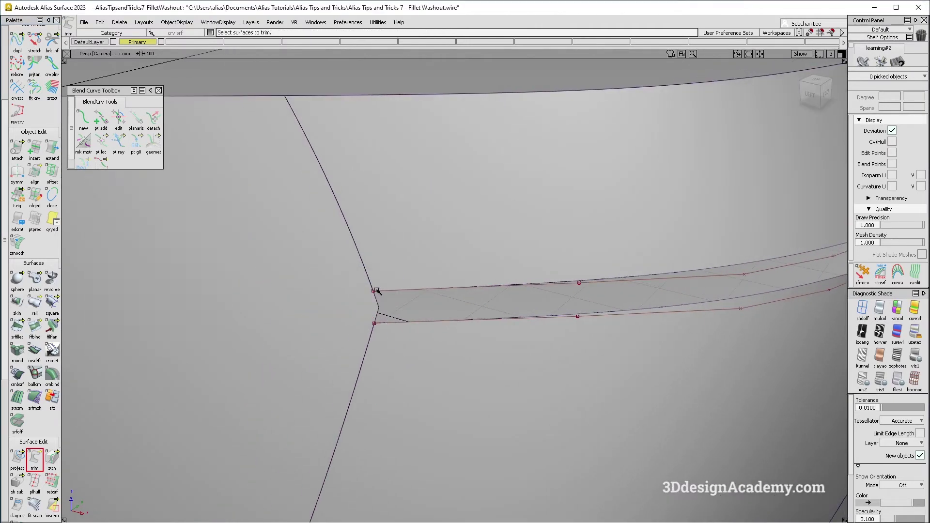
Create a blend curve across the narrow end of the trimmed gap, from the upper surface's side edge to the lower surface's side edge
{"action": "left_click", "coordinate": [84, 119]}
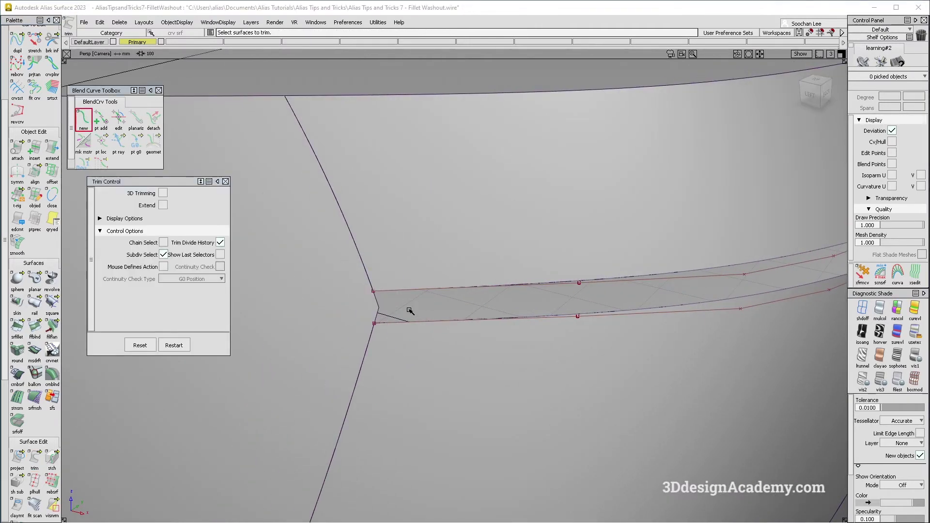
{"action": "left_click", "coordinate": [371, 276]}
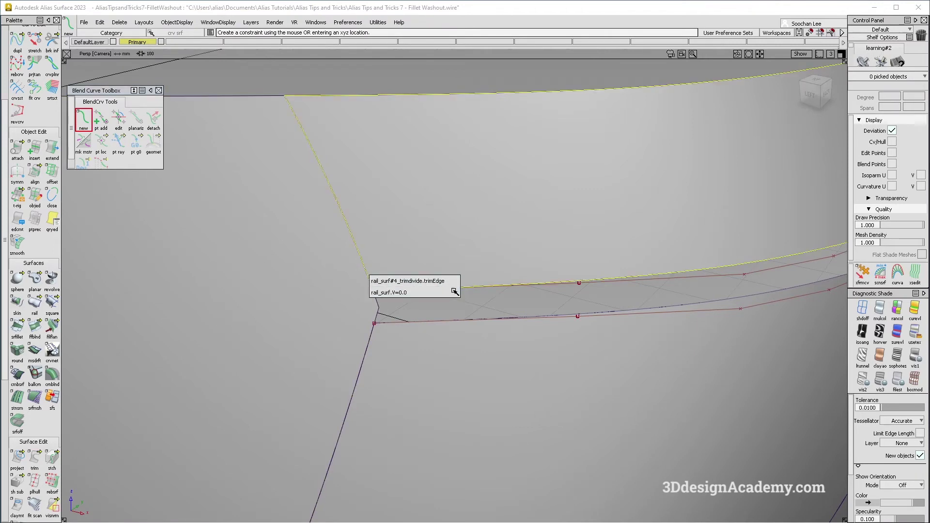
{"action": "left_click", "coordinate": [454, 293]}
{"action": "left_click", "coordinate": [367, 343]}
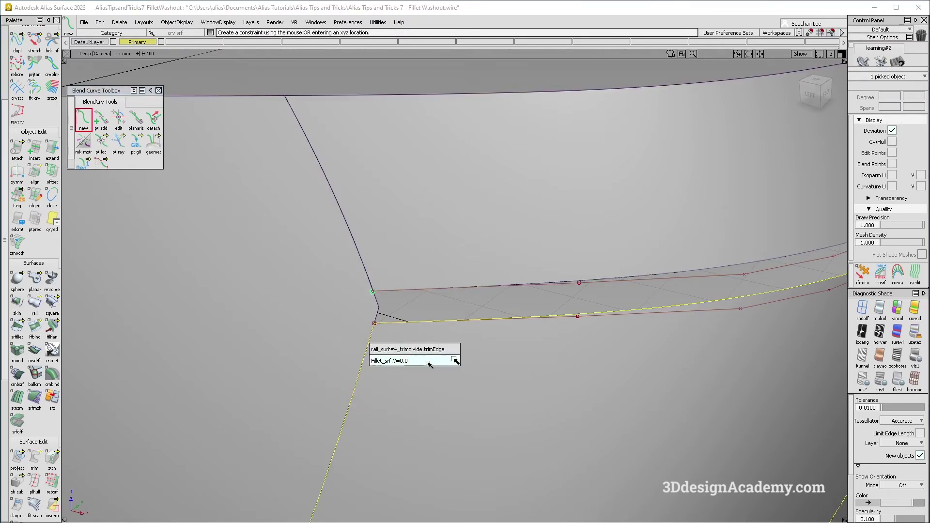
{"action": "left_click", "coordinate": [452, 361]}
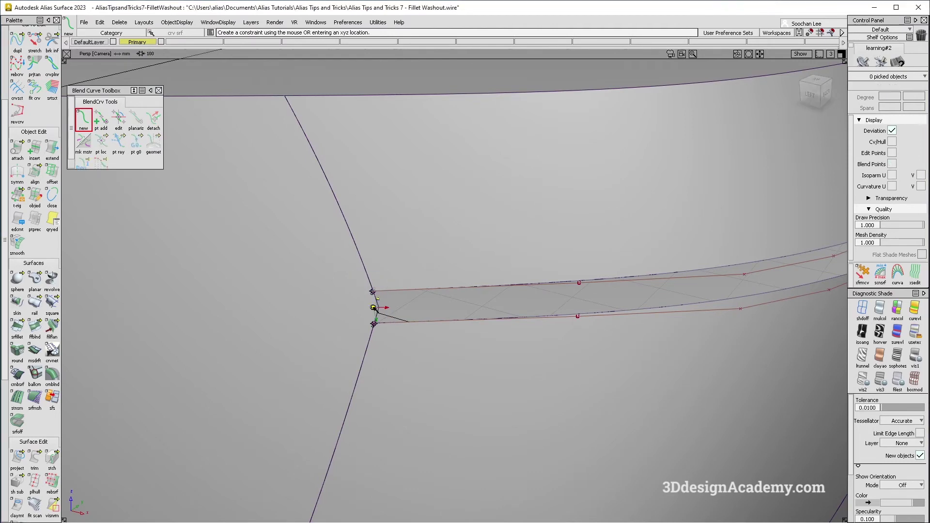
Examine the tangent directions at the upper and lower end points of the new blend curve
{"action": "right_click_drag", "start_coordinate": [394, 311], "coordinate": [397, 291], "text": "alt+shift"}
{"action": "left_click_drag", "start_coordinate": [396, 291], "coordinate": [398, 267], "text": "alt+shift"}
{"action": "left_click", "coordinate": [121, 114]}
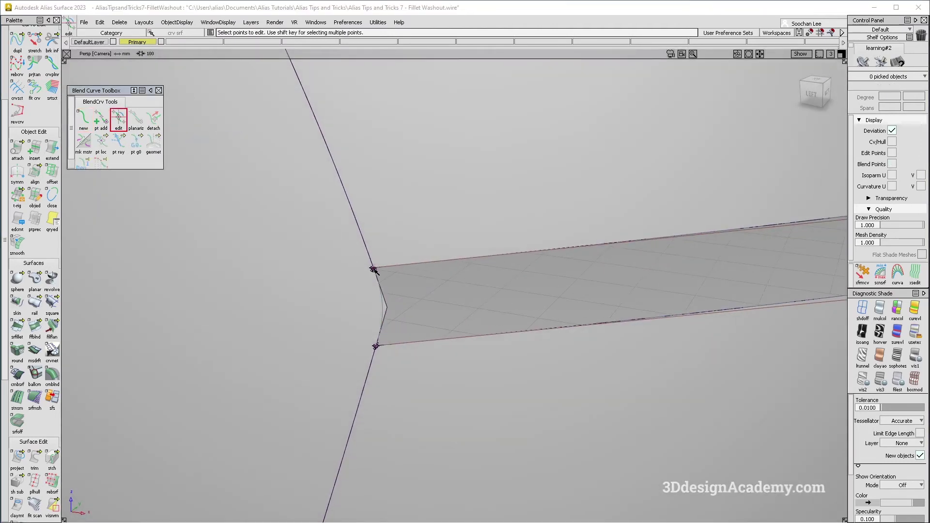
{"action": "left_click", "coordinate": [374, 269]}
{"action": "left_click_drag", "start_coordinate": [391, 305], "coordinate": [391, 286], "text": "ctrl+shift"}
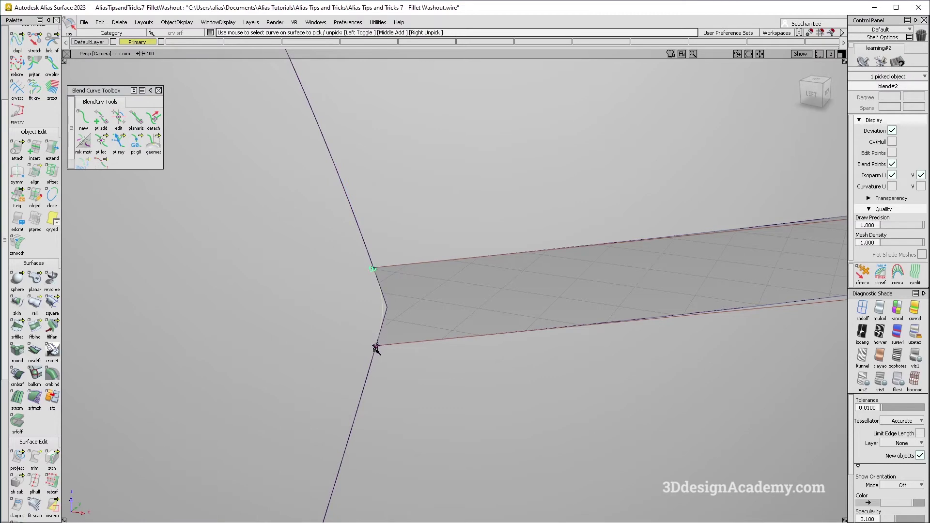
{"action": "left_click", "coordinate": [120, 115]}
{"action": "left_click", "coordinate": [376, 347]}
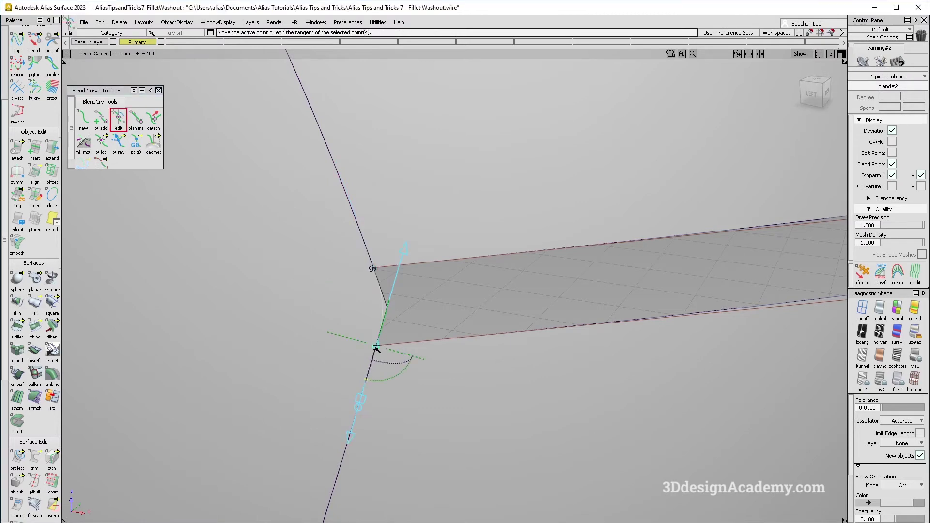
{"action": "left_click_drag", "start_coordinate": [392, 313], "coordinate": [368, 313], "text": "ctrl+shift"}
Build a Square surface across the gap from the upper trim edge, the blend curve, the lower trim edge and the long fillet's end edge
{"action": "left_click", "coordinate": [53, 303]}
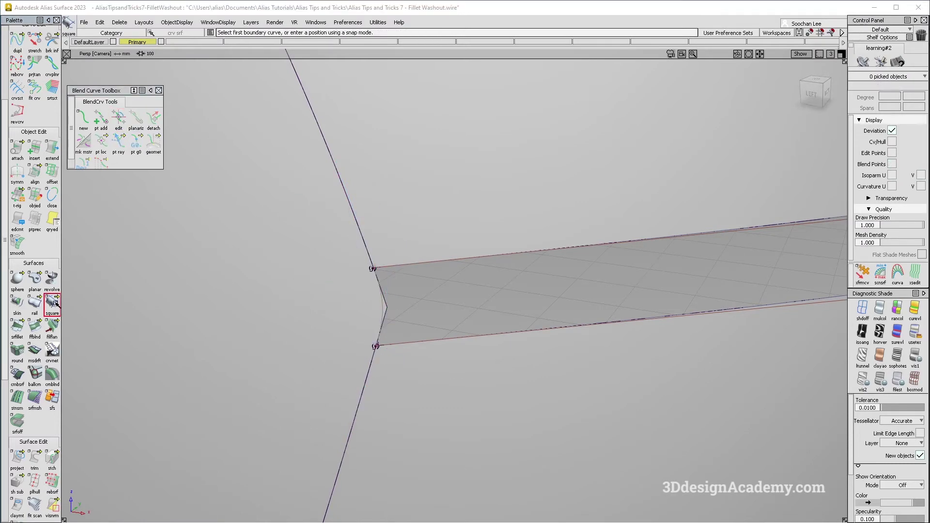
{"action": "right_click_drag", "start_coordinate": [462, 262], "coordinate": [418, 276], "text": "alt+shift"}
{"action": "left_click", "coordinate": [416, 293]}
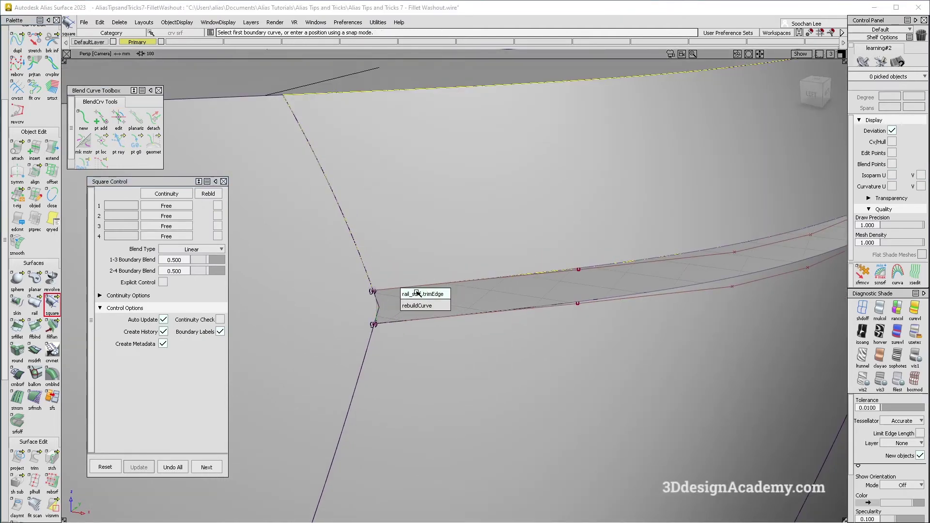
{"action": "left_click", "coordinate": [411, 296]}
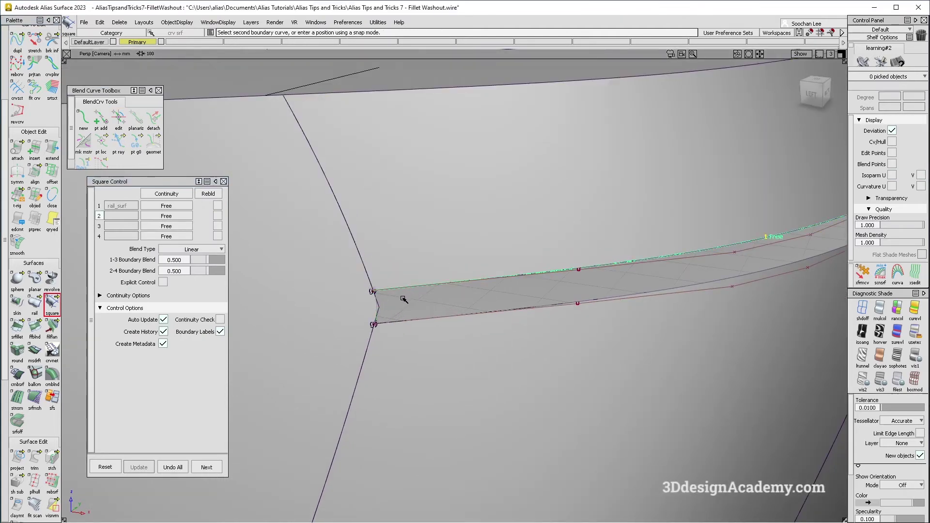
{"action": "left_click", "coordinate": [522, 311]}
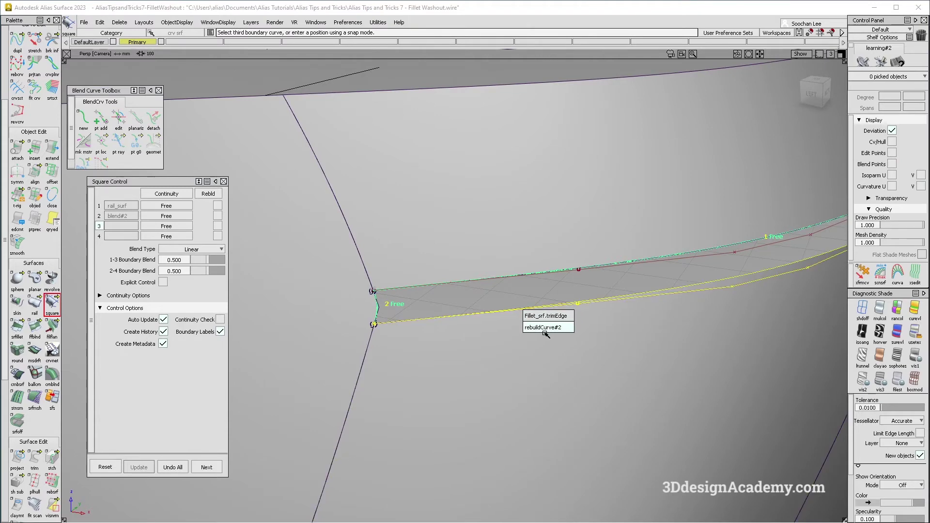
{"action": "left_click", "coordinate": [546, 316]}
{"action": "middle_click_drag", "start_coordinate": [746, 266], "coordinate": [655, 269], "text": "alt+shift"}
{"action": "left_click", "coordinate": [625, 258]}
{"action": "right_click_drag", "start_coordinate": [540, 291], "coordinate": [494, 294], "text": "alt+shift"}
{"action": "left_click_drag", "start_coordinate": [493, 293], "coordinate": [546, 277], "text": "alt+shift"}
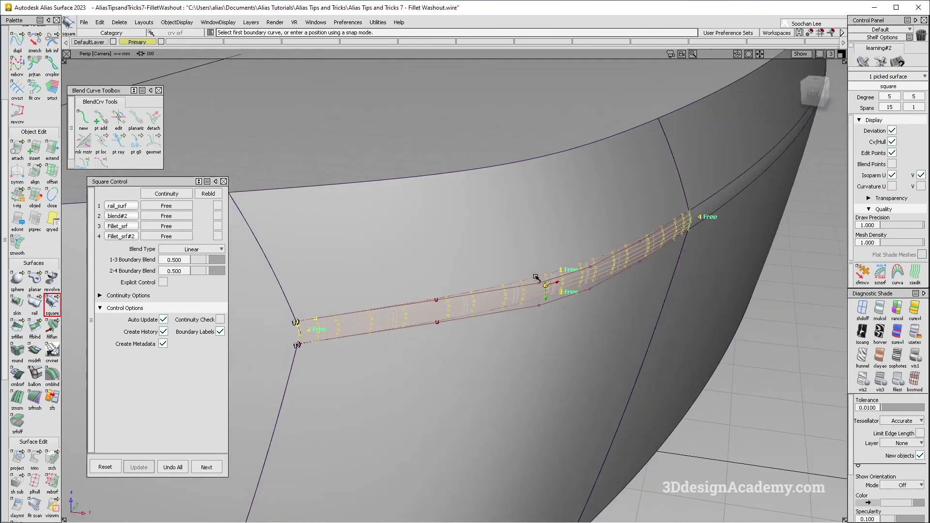
Turn on rebuild for boundaries 1 and 3 of the Square surface and set their continuity to G2 Curvature
{"action": "left_click", "coordinate": [219, 205]}
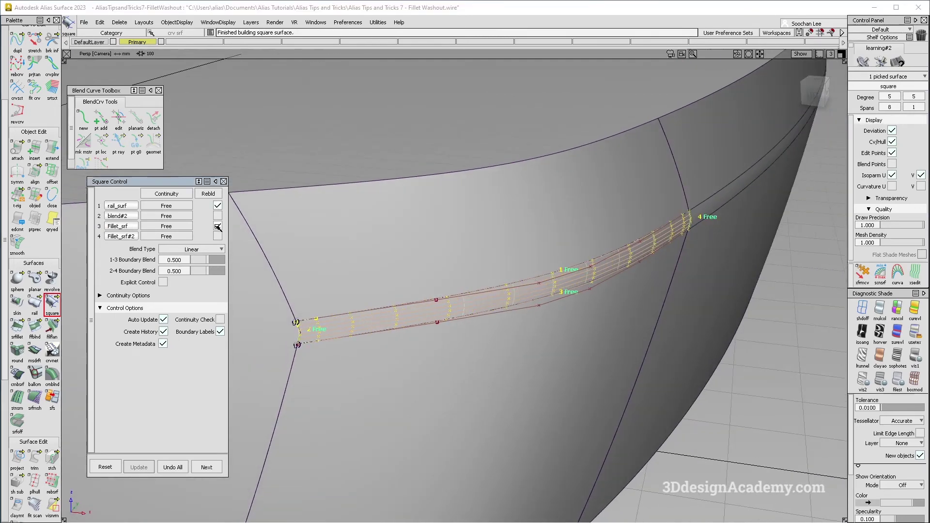
{"action": "left_click_drag", "start_coordinate": [396, 259], "coordinate": [414, 240], "text": "alt+shift"}
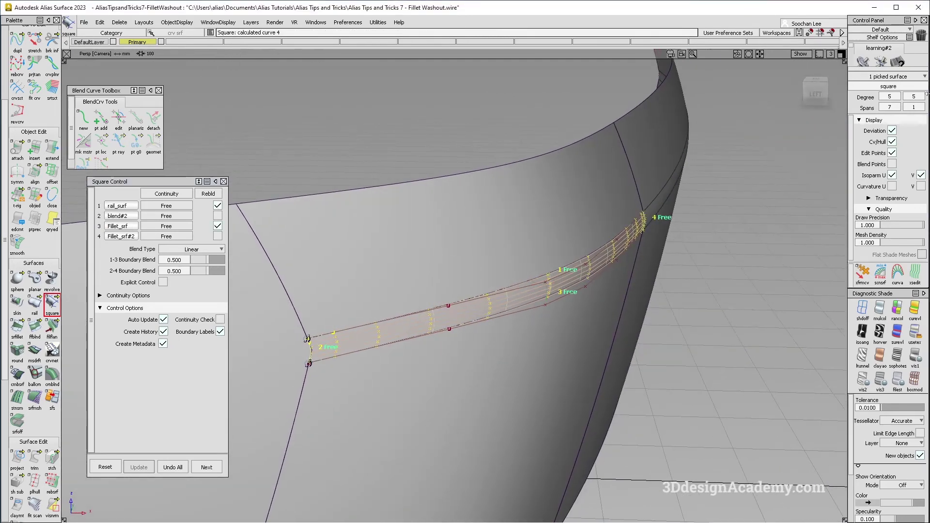
{"action": "left_click", "coordinate": [192, 205]}
{"action": "left_click", "coordinate": [180, 250]}
{"action": "left_click", "coordinate": [180, 226]}
{"action": "left_click", "coordinate": [184, 274]}
{"action": "left_click_drag", "start_coordinate": [323, 289], "coordinate": [441, 291], "text": "alt+shift"}
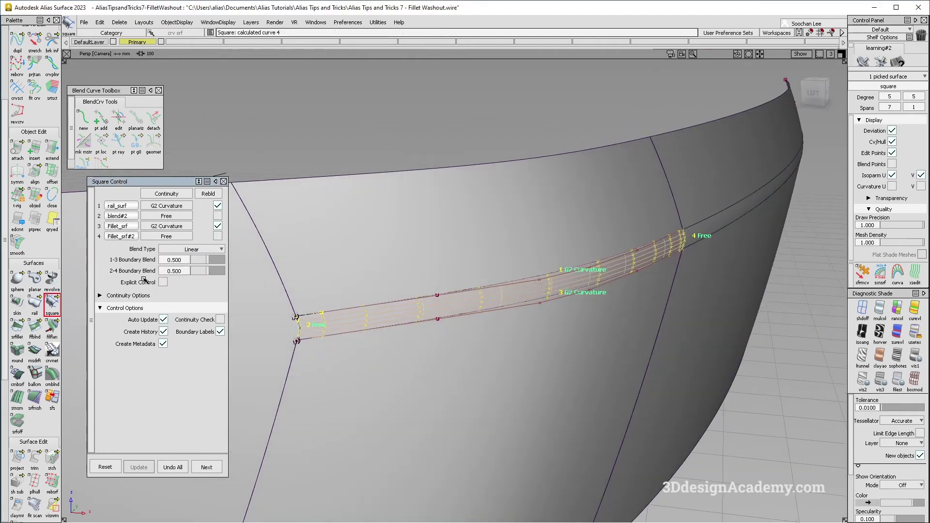
Enable explicit control for the Square surface with U and V degree 5, and inspect the surface along the gap
{"action": "left_click", "coordinate": [166, 282]}
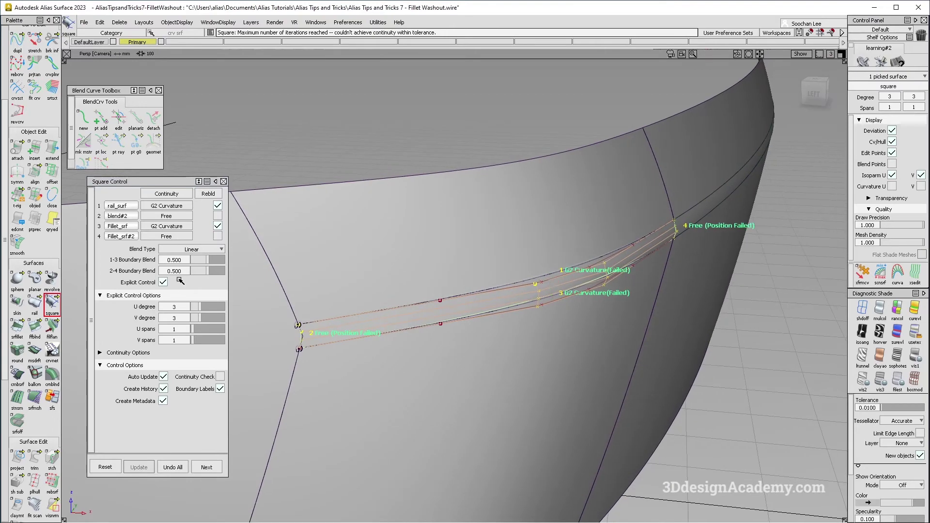
{"action": "left_click", "coordinate": [209, 308]}
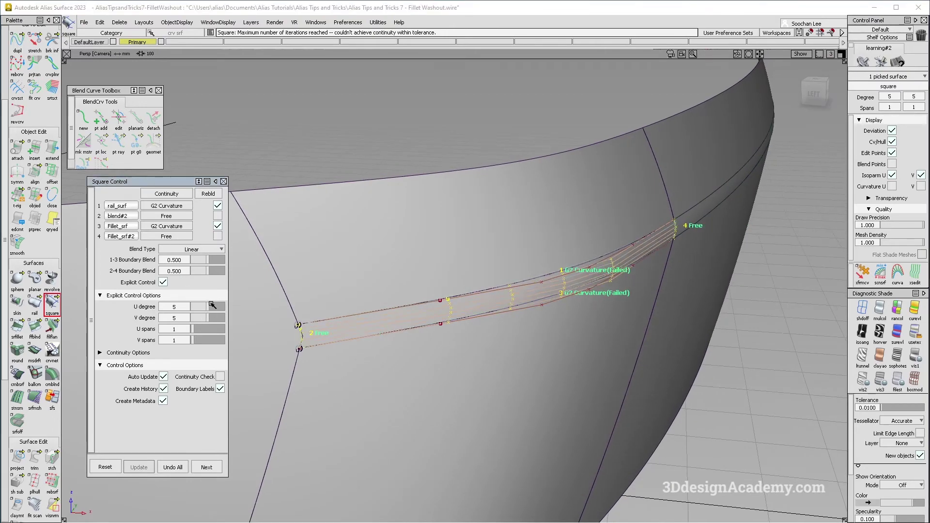
{"action": "left_click_drag", "start_coordinate": [516, 313], "coordinate": [634, 291], "text": "alt+shift"}
{"action": "left_click", "coordinate": [578, 301], "text": "alt+shift"}
{"action": "right_click_drag", "start_coordinate": [678, 272], "coordinate": [487, 310], "text": "alt+shift"}
{"action": "mouse_move", "coordinate": [487, 310]}
{"action": "left_mouse_down", "text": "alt+shift"}
{"action": "mouse_move", "coordinate": [496, 311]}
{"action": "mouse_move", "coordinate": [485, 303]}
{"action": "left_mouse_up", "text": "alt+shift"}
Delete the Square surface and reset its boundary settings to Free continuity without rebuild
{"action": "key", "text": "Delete"}
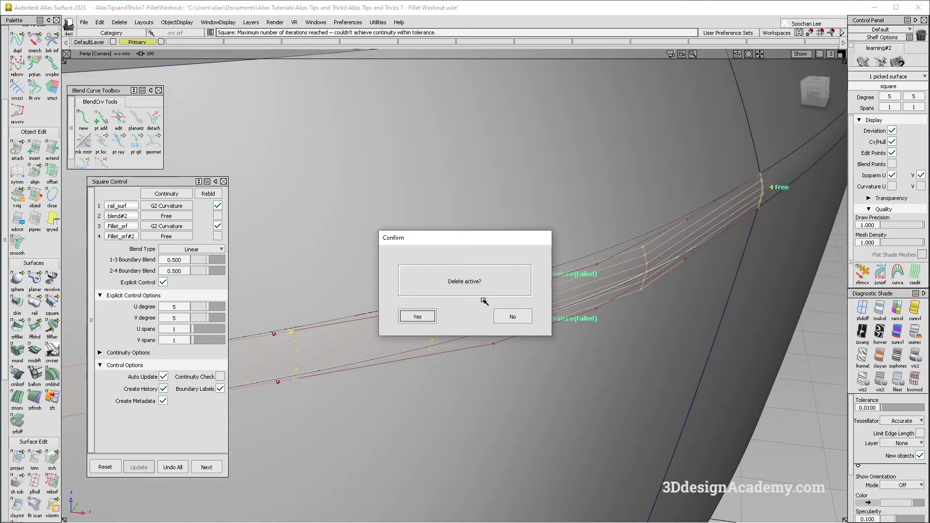
{"action": "key", "text": "Return"}
{"action": "middle_click_drag", "start_coordinate": [471, 315], "coordinate": [576, 286], "text": "alt+shift"}
{"action": "right_click_drag", "start_coordinate": [577, 286], "coordinate": [500, 300], "text": "alt+shift"}
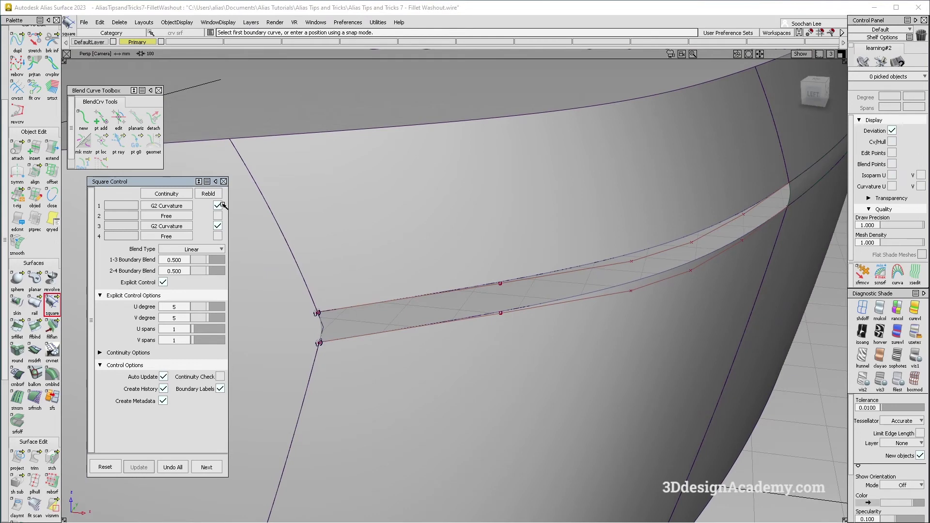
{"action": "left_click", "coordinate": [183, 197]}
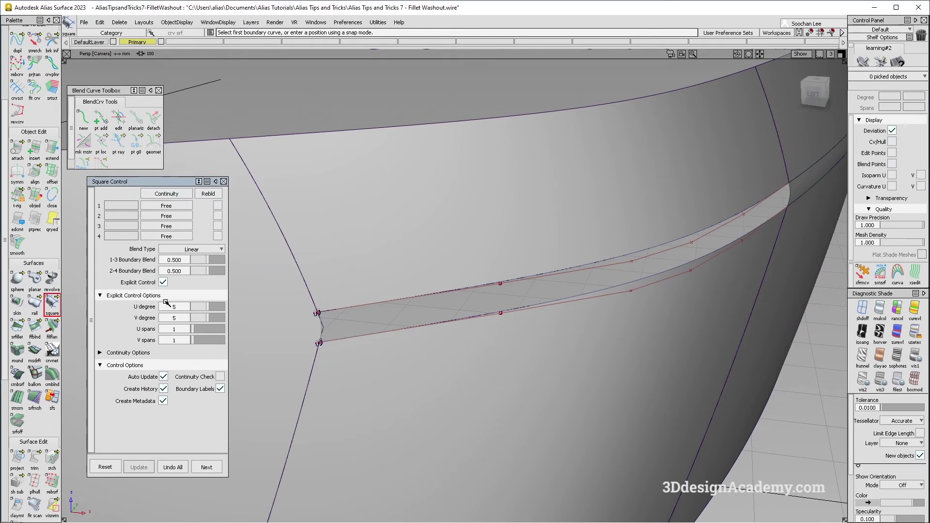
Build a Square surface without explicit control from the upper rebuilt curve, the blend curve, the lower rebuilt curve and the long fillet's end edge
{"action": "left_click", "coordinate": [163, 282]}
{"action": "left_click", "coordinate": [449, 293]}
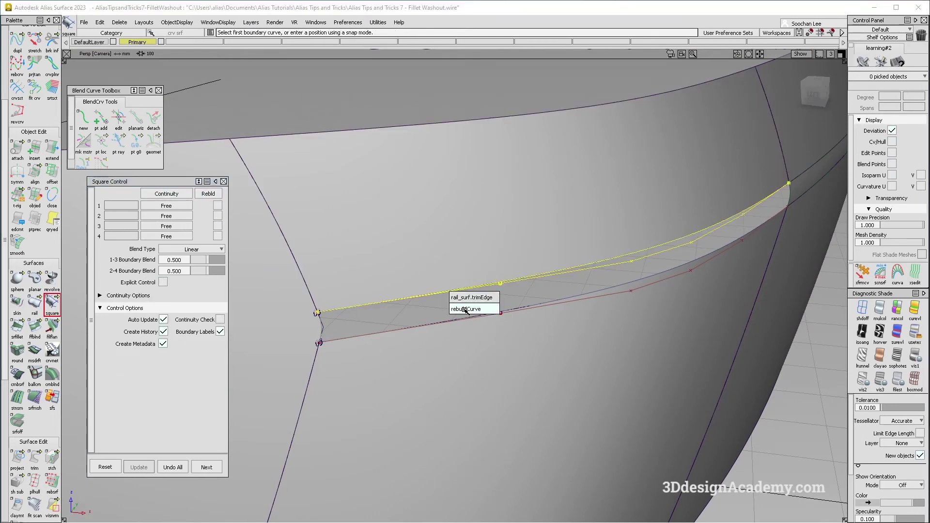
{"action": "left_click", "coordinate": [466, 309]}
{"action": "left_click", "coordinate": [322, 327]}
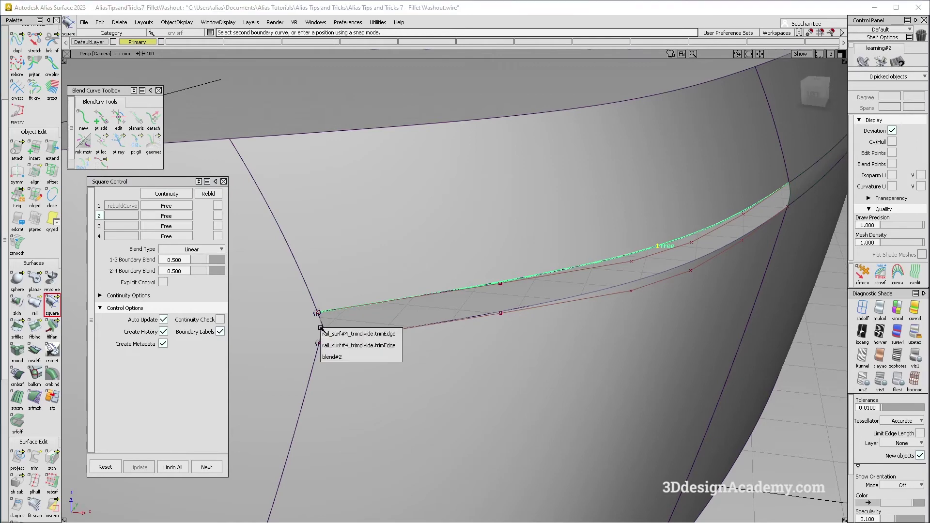
{"action": "left_click", "coordinate": [352, 357]}
{"action": "left_click", "coordinate": [556, 304]}
{"action": "left_click", "coordinate": [567, 319]}
{"action": "middle_click_drag", "start_coordinate": [792, 182], "coordinate": [684, 220], "text": "alt+shift"}
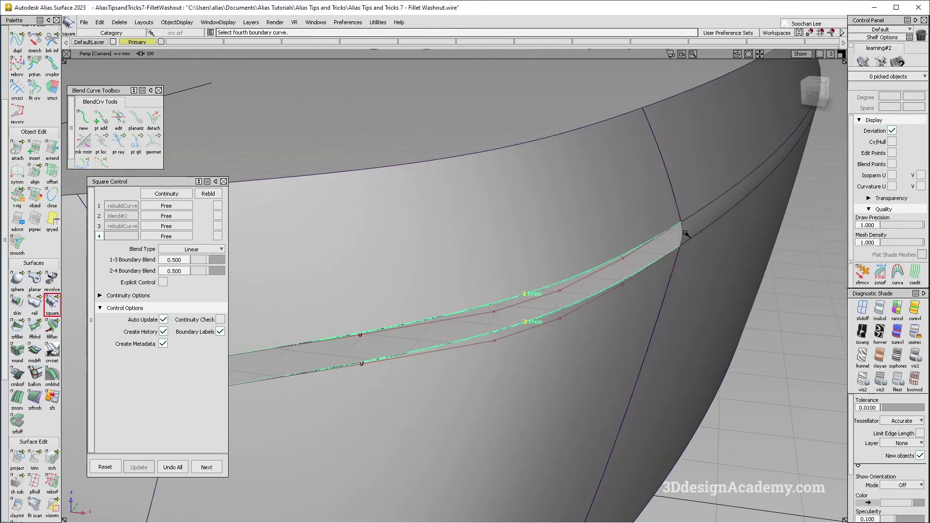
{"action": "left_click", "coordinate": [683, 234]}
{"action": "left_click_drag", "start_coordinate": [599, 257], "coordinate": [615, 271], "text": "alt+shift"}
{"action": "right_click_drag", "start_coordinate": [550, 276], "coordinate": [422, 310], "text": "alt+shift"}
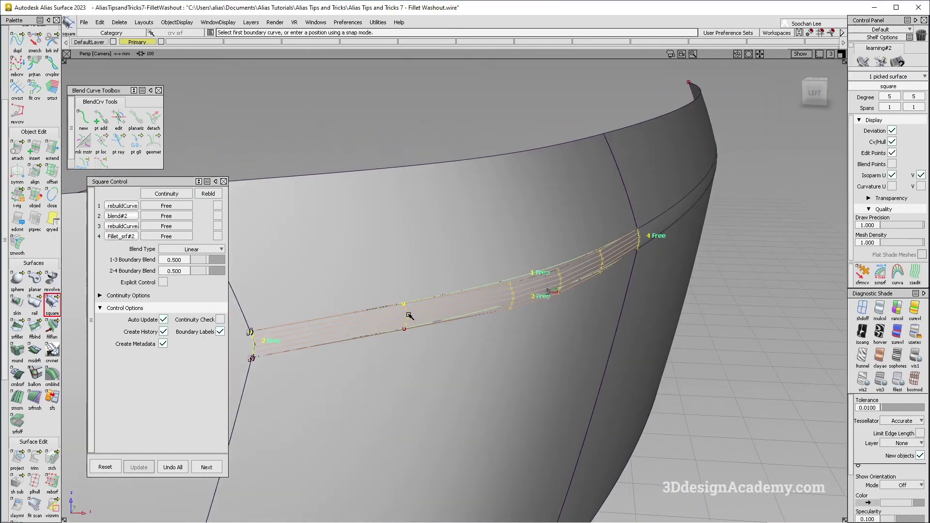
{"action": "left_click_drag", "start_coordinate": [593, 259], "coordinate": [528, 272], "text": "alt+shift"}
{"action": "key", "text": "ctrl+z"}
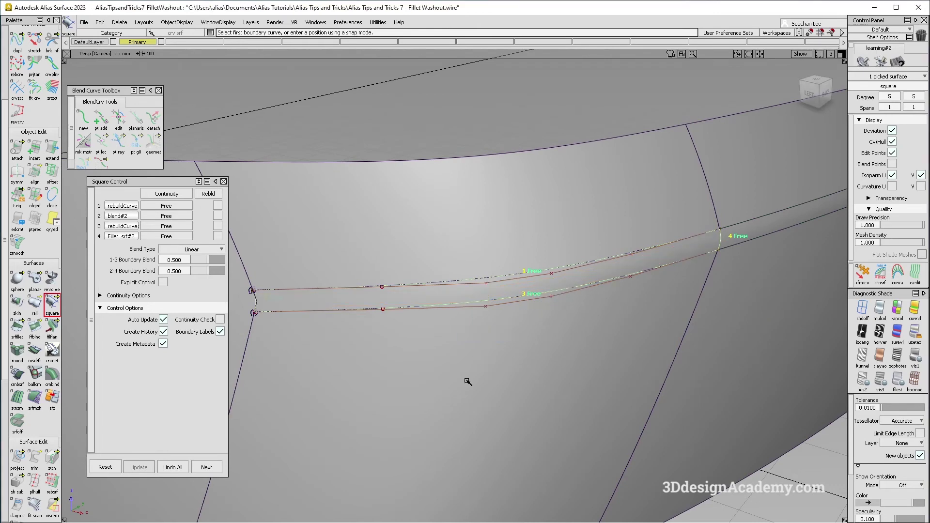
Delete the two rebuilt curves along the upper and lower edges of the Square surface
{"action": "left_click_drag", "start_coordinate": [469, 303], "coordinate": [332, 239], "text": "ctrl+shift"}
{"action": "left_click", "coordinate": [264, 312]}
{"action": "left_click", "coordinate": [308, 288]}
{"action": "left_click_drag", "start_coordinate": [465, 284], "coordinate": [512, 272], "text": "ctrl+shift"}
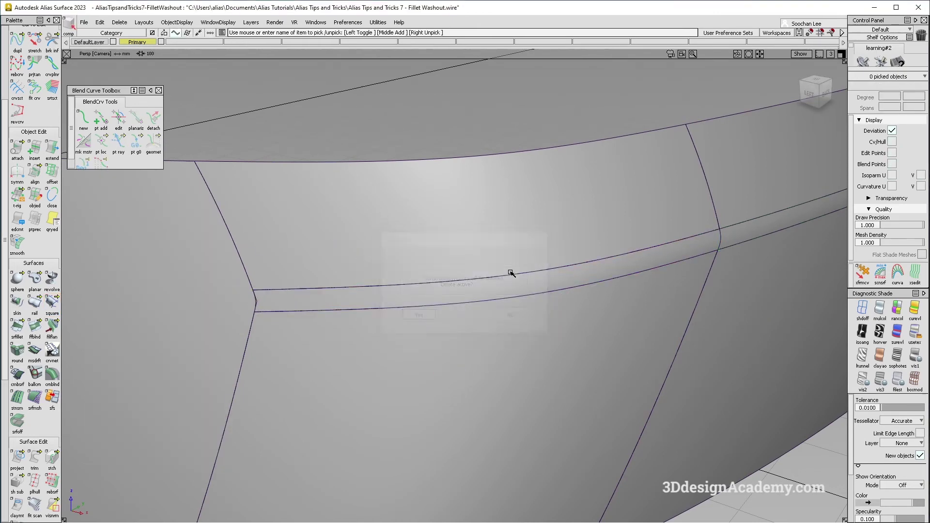
{"action": "left_click_drag", "start_coordinate": [382, 297], "coordinate": [379, 300], "text": "alt+shift"}
Set up the Align tool with Project alignment and G2 continuity
{"action": "double_click", "coordinate": [35, 174]}
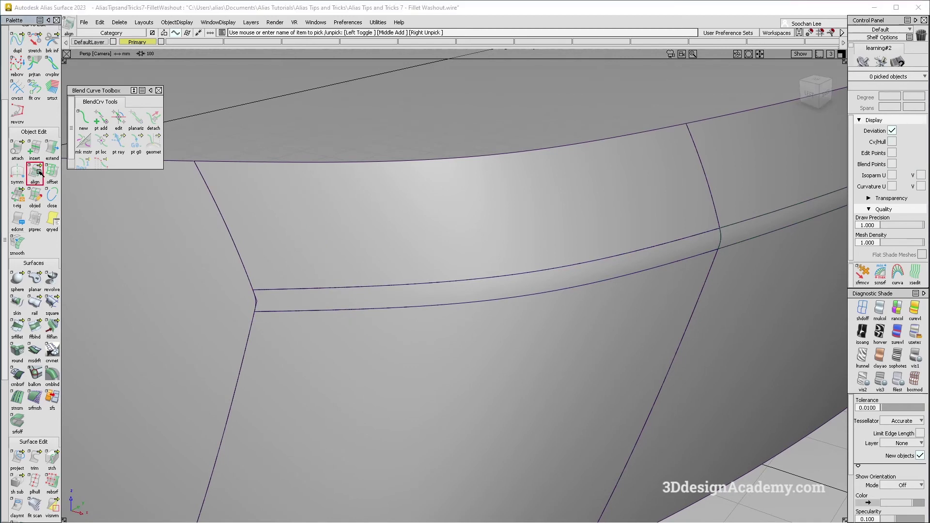
{"action": "left_click", "coordinate": [187, 249]}
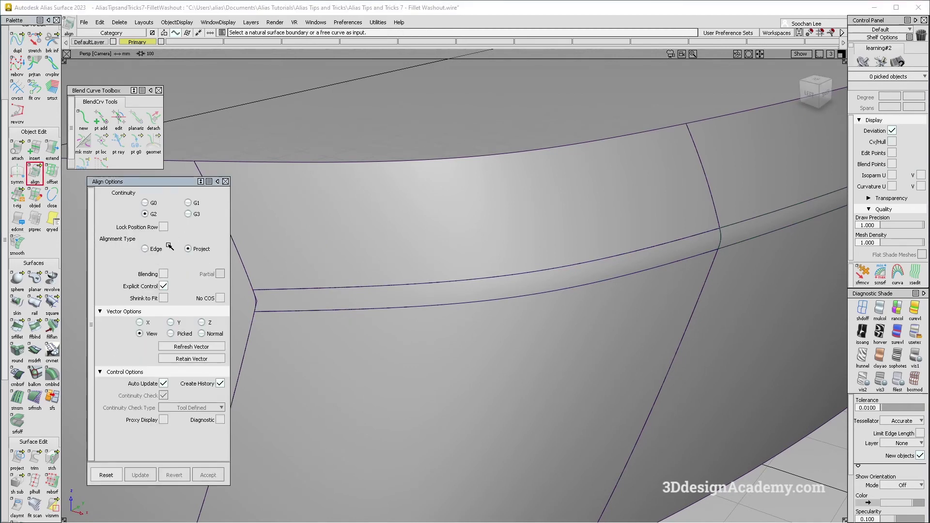
{"action": "left_click_drag", "start_coordinate": [584, 289], "coordinate": [512, 279], "text": "alt+shift"}
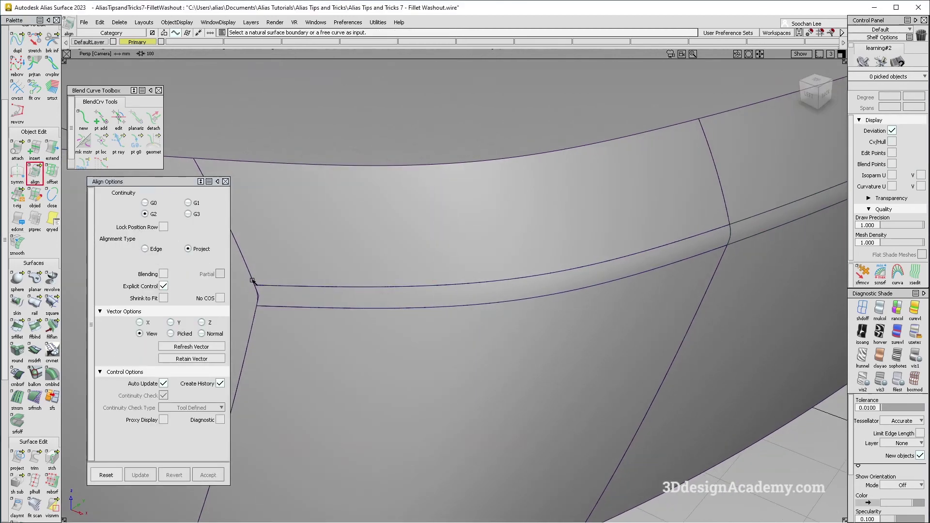
{"action": "left_click_drag", "start_coordinate": [407, 329], "coordinate": [234, 261], "text": "alt+shift"}
Try to align the Square surface's upper edge to the still trimmed upper blend surface
{"action": "left_click", "coordinate": [480, 283]}
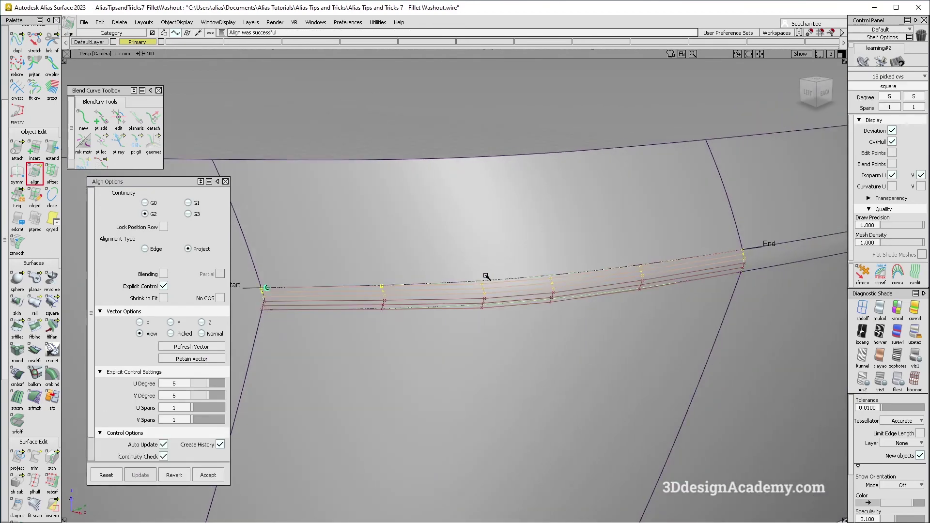
{"action": "left_click", "coordinate": [171, 471]}
{"action": "left_click", "coordinate": [519, 246]}
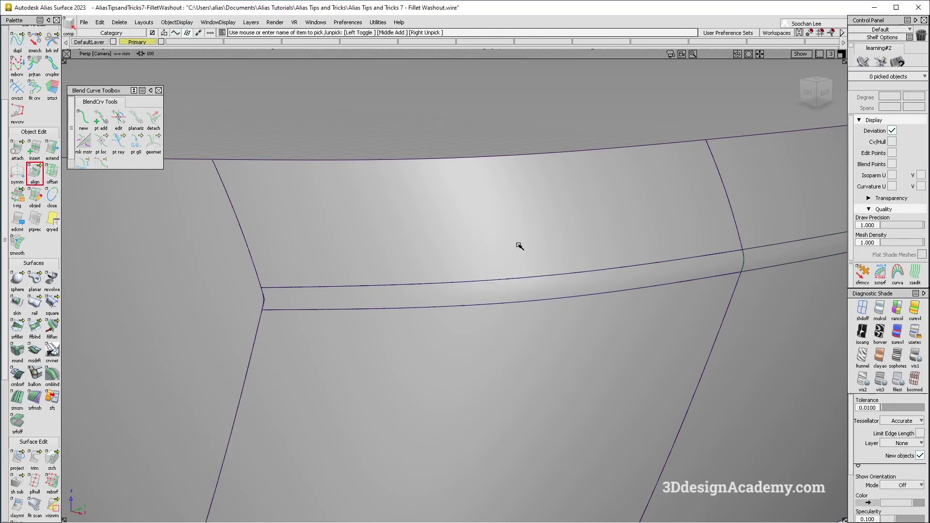
Untrim the upper and lower blend surfaces beside the Square surface and delete their old trim curves
{"action": "left_click_drag", "start_coordinate": [37, 461], "coordinate": [73, 461]}
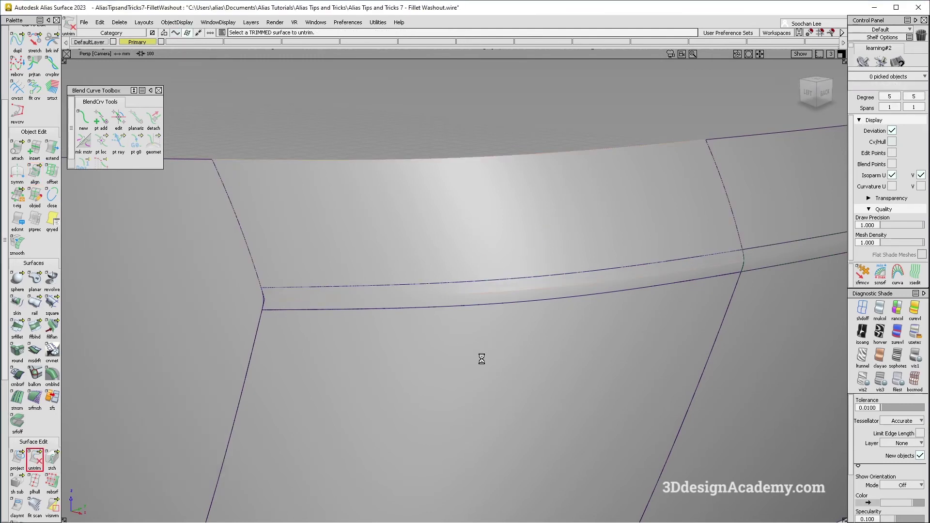
{"action": "mouse_move", "coordinate": [513, 344]}
{"action": "left_mouse_down", "text": "alt+shift"}
{"action": "mouse_move", "coordinate": [560, 401]}
{"action": "mouse_move", "coordinate": [525, 339]}
{"action": "left_mouse_up", "text": "alt+shift"}
{"action": "left_click_drag", "start_coordinate": [488, 254], "coordinate": [558, 380]}
{"action": "key", "text": "Delete"}
{"action": "left_click_drag", "start_coordinate": [395, 389], "coordinate": [351, 286], "text": "ctrl+shift"}
Align the Square surface's upper and lower edges to the adjoining untrimmed blend surfaces with G2 projected alignment
{"action": "left_click", "coordinate": [35, 173]}
{"action": "left_click", "coordinate": [526, 284]}
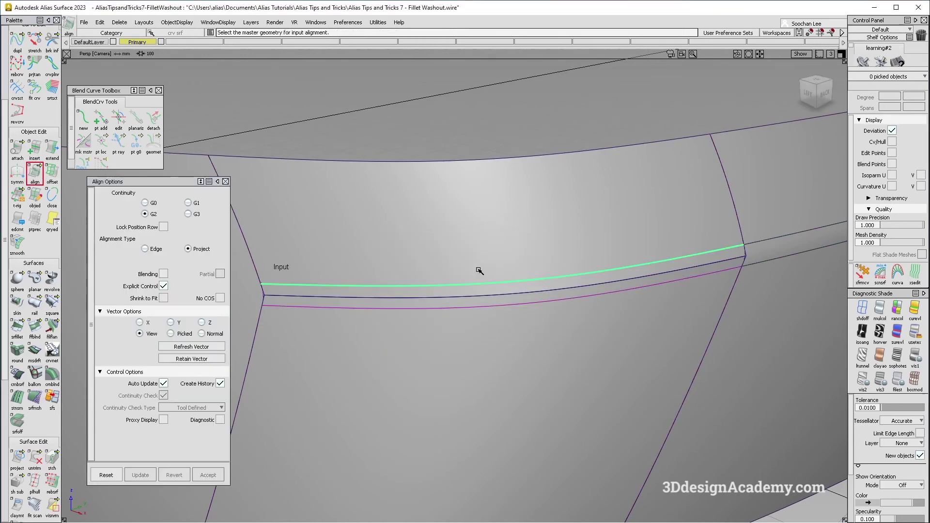
{"action": "left_click", "coordinate": [510, 251]}
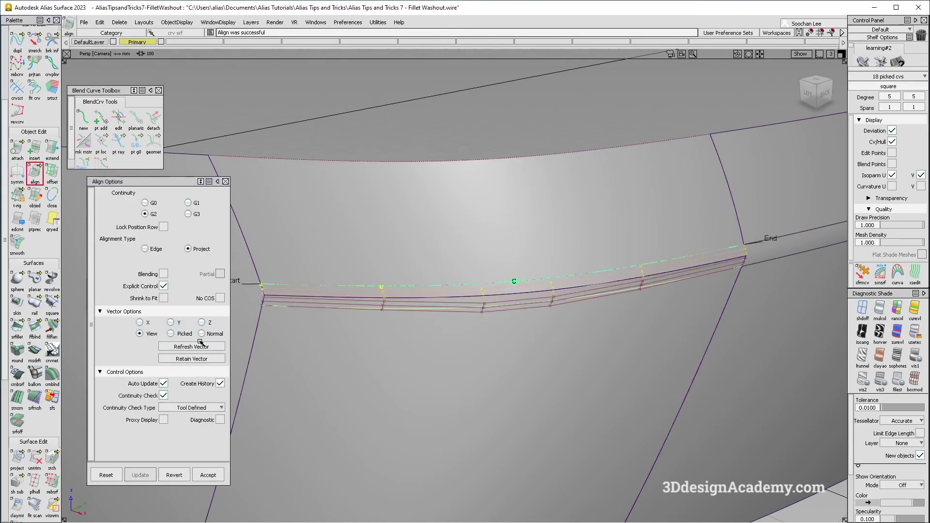
{"action": "key", "text": "space"}
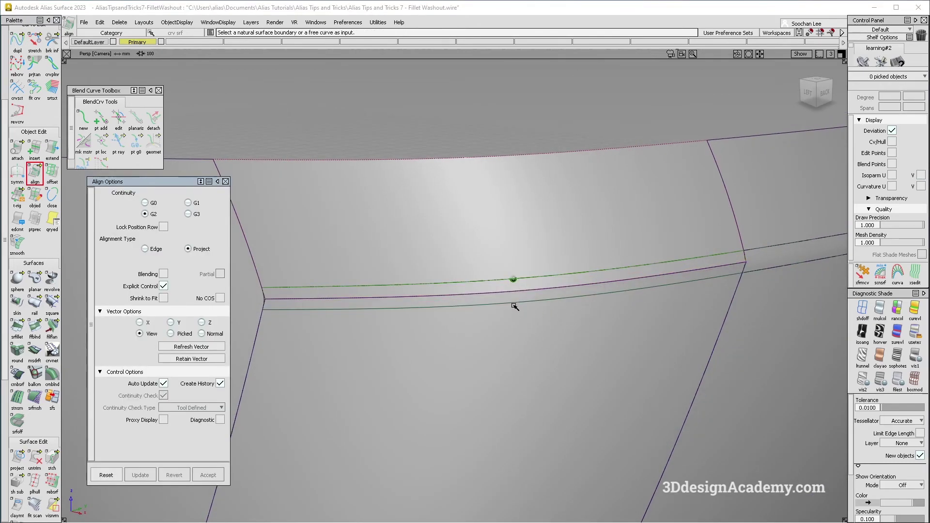
{"action": "left_click", "coordinate": [513, 304]}
{"action": "left_click", "coordinate": [501, 332]}
{"action": "left_click_drag", "start_coordinate": [492, 326], "coordinate": [341, 355], "text": "ctrl+shift"}
Trim the upper and lower blend surfaces to the Square surface's edges and delete the surfaces' construction history
{"action": "left_click", "coordinate": [34, 459]}
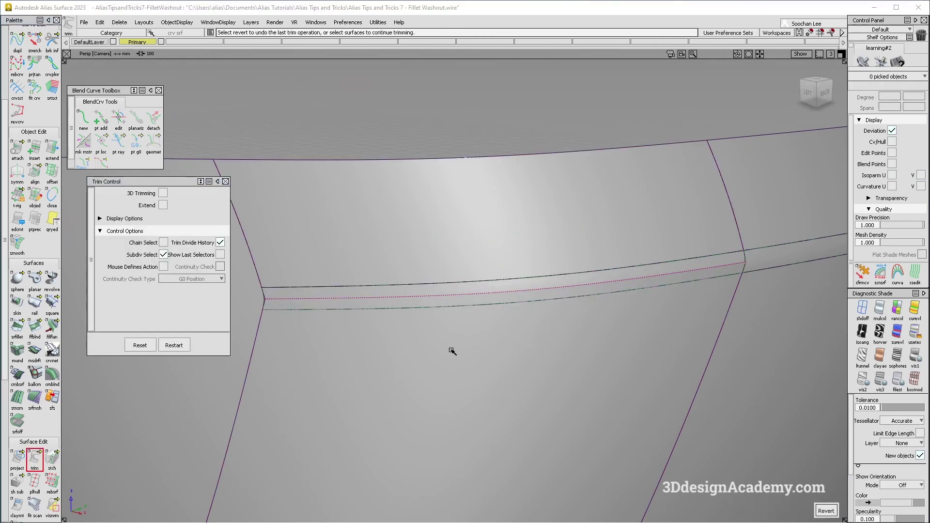
{"action": "scroll", "coordinate": [502, 334], "scroll_direction": "up", "scroll_amount": 5}
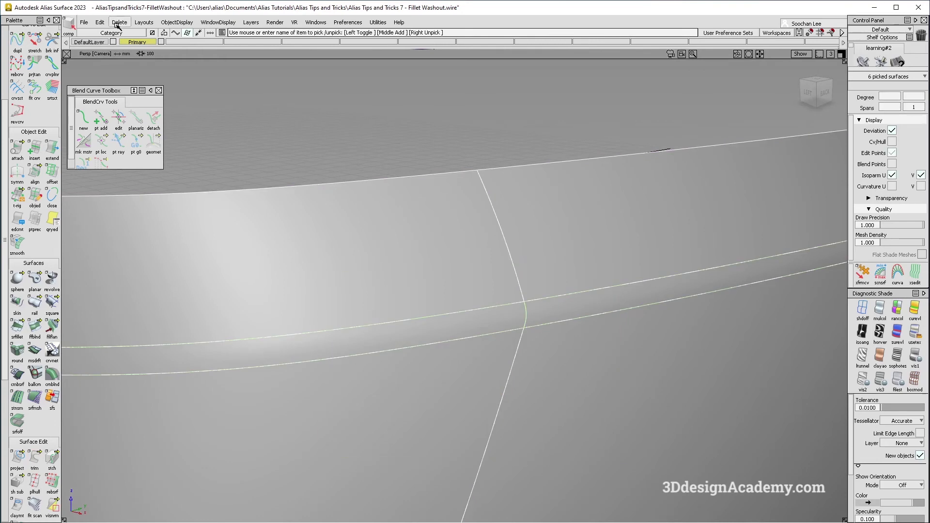
{"action": "left_click", "coordinate": [119, 22]}
{"action": "left_click", "coordinate": [132, 46]}
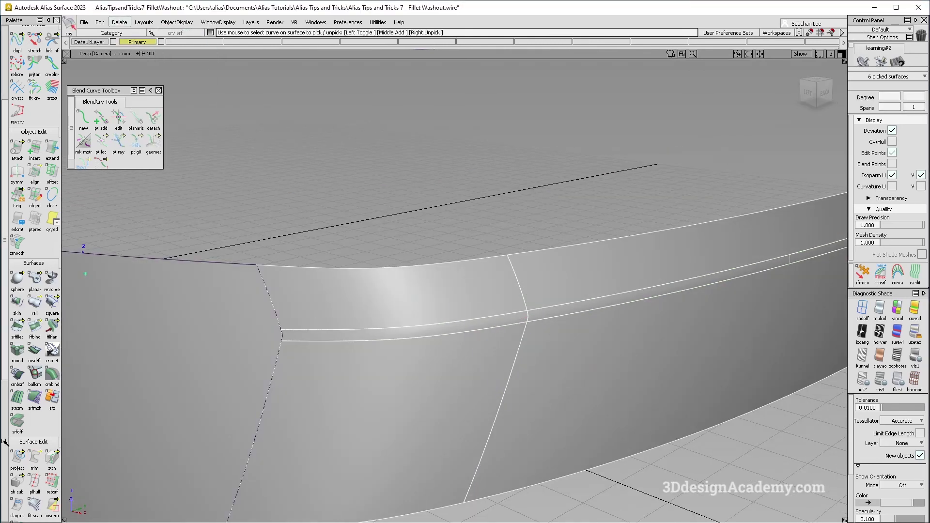
{"action": "left_click", "coordinate": [407, 321]}
Check the surface continuity between the Square surface and the long fillet, and look closely at the Square surface's opposite end
{"action": "scroll", "coordinate": [18, 444], "scroll_direction": "down", "scroll_amount": 6}
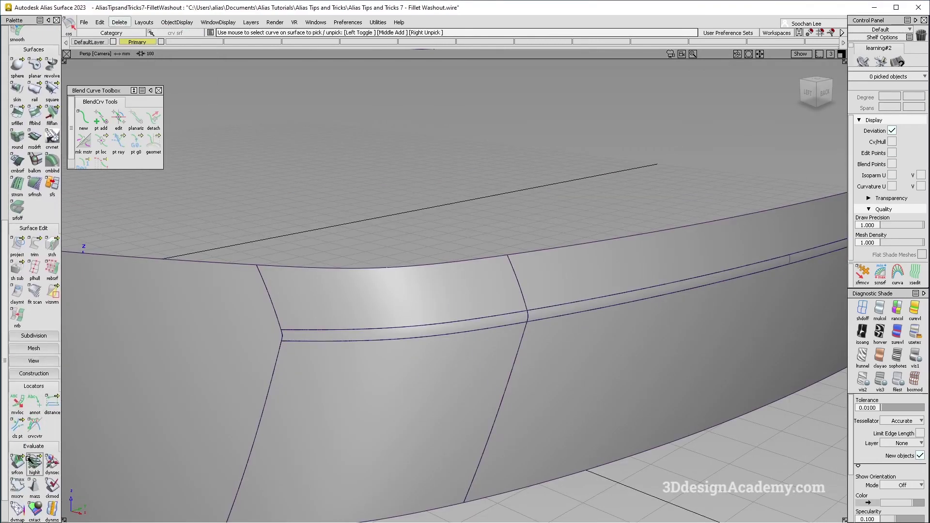
{"action": "left_click", "coordinate": [17, 462]}
{"action": "left_click", "coordinate": [528, 316]}
{"action": "key", "text": "shift+alt"}
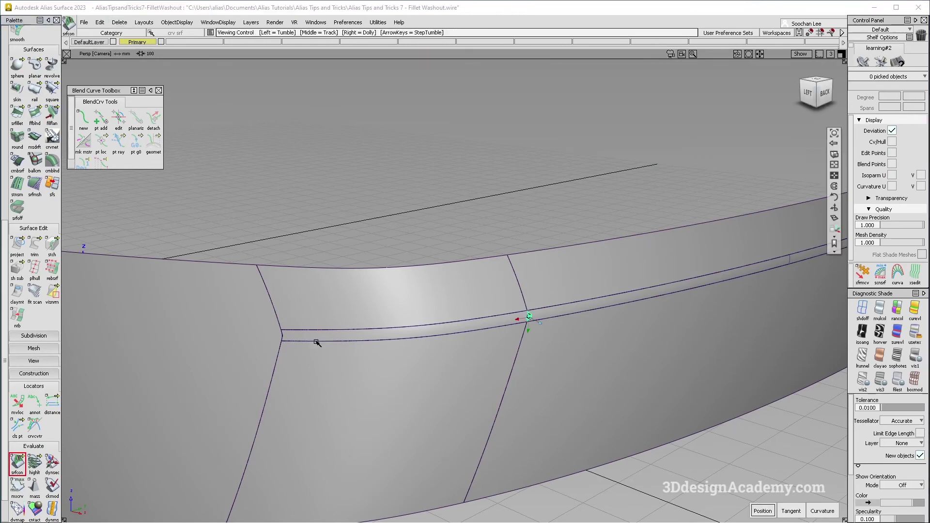
{"action": "left_click", "coordinate": [284, 338], "text": "alt+shift"}
{"action": "right_click_drag", "start_coordinate": [284, 339], "coordinate": [313, 314], "text": "alt+shift"}
{"action": "middle_click_drag", "start_coordinate": [312, 313], "coordinate": [397, 309], "text": "alt+shift"}
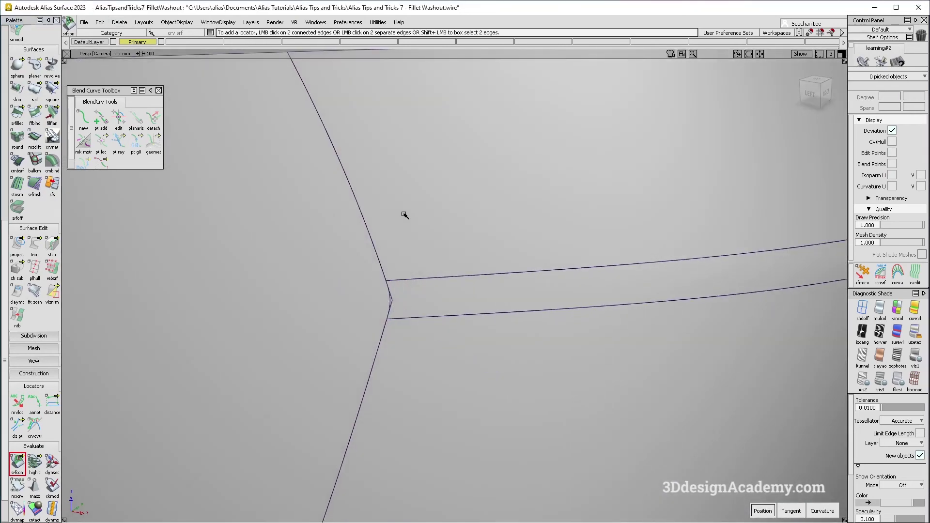
Pick the side surface next to the wheel arch and examine how its edge meets the Square surface's end
{"action": "left_click_drag", "start_coordinate": [400, 221], "coordinate": [252, 349], "text": "ctrl+shift"}
{"action": "left_click", "coordinate": [379, 345]}
{"action": "left_click", "coordinate": [386, 301], "text": "alt+shift"}
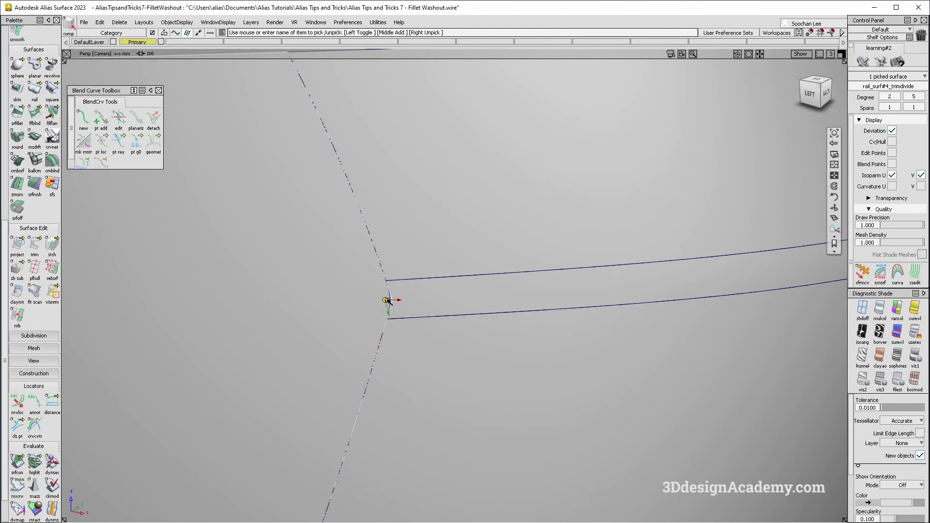
{"action": "right_click_drag", "start_coordinate": [386, 301], "coordinate": [396, 265], "text": "alt+shift"}
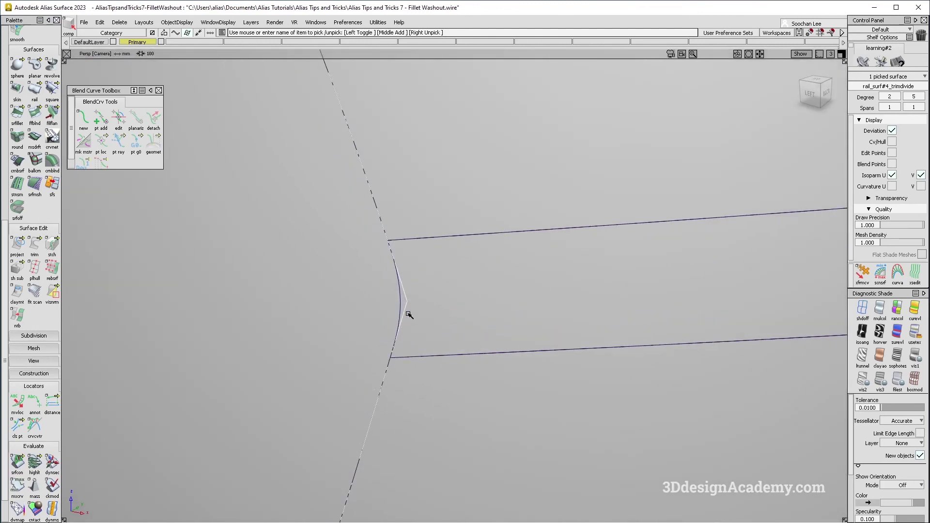
{"action": "left_click_drag", "start_coordinate": [402, 317], "coordinate": [405, 323], "text": "alt+shift"}
{"action": "right_click_drag", "start_coordinate": [406, 324], "coordinate": [417, 316], "text": "alt+shift"}
Untrim the side surface next to the wheel arch and delete its old trim curve around the fillet's end
{"action": "left_click_drag", "start_coordinate": [43, 257], "coordinate": [72, 245]}
{"action": "left_click", "coordinate": [395, 295]}
{"action": "left_click_drag", "start_coordinate": [438, 362], "coordinate": [432, 349], "text": "ctrl+shift"}
{"action": "left_click_drag", "start_coordinate": [432, 349], "coordinate": [363, 266]}
{"action": "key", "text": "Delete"}
{"action": "key", "text": "Return"}
{"action": "left_click_drag", "start_coordinate": [388, 309], "coordinate": [386, 294], "text": "alt+shift"}
{"action": "right_click_drag", "start_coordinate": [386, 294], "coordinate": [393, 297], "text": "alt+shift"}
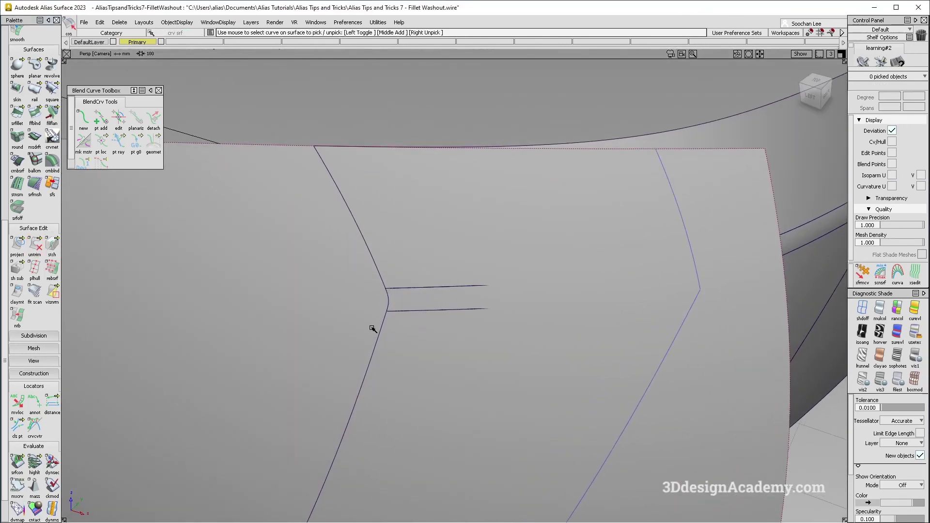
Project the end edges of the upper blend, Square and lower blend surfaces onto the wheel-arch side surface along the view as curves on surface
{"action": "double_click", "coordinate": [22, 243]}
{"action": "left_click", "coordinate": [378, 286]}
{"action": "left_click", "coordinate": [382, 282]}
{"action": "left_click", "coordinate": [387, 298]}
{"action": "left_click", "coordinate": [383, 320]}
{"action": "key", "text": "space"}
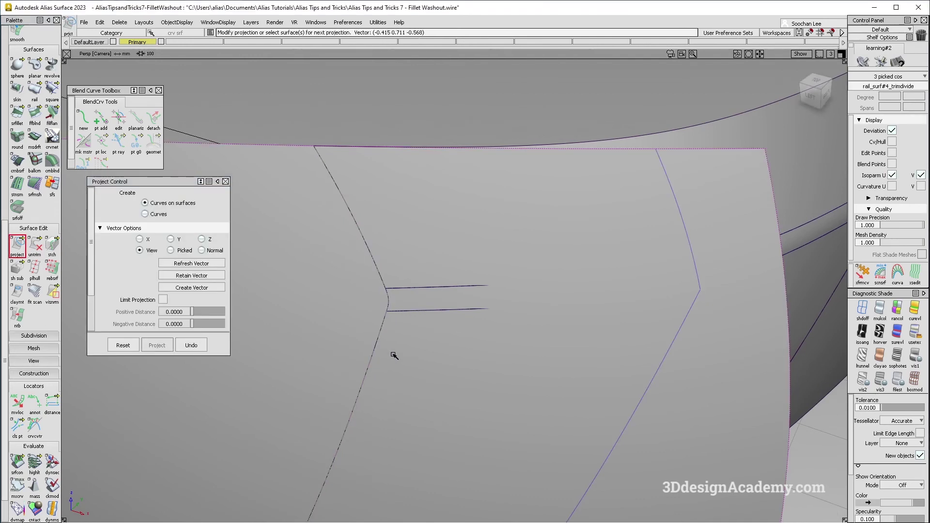
{"action": "right_click_drag", "start_coordinate": [393, 353], "coordinate": [418, 324], "text": "alt+shift"}
{"action": "left_click_drag", "start_coordinate": [364, 388], "coordinate": [334, 292], "text": "ctrl+shift"}
Trim the side surface next to the wheel arch along the projected curves, keeping the wheel-arch side
{"action": "double_click", "coordinate": [34, 245]}
{"action": "left_click", "coordinate": [357, 324]}
{"action": "key", "text": "space"}
{"action": "right_click_drag", "start_coordinate": [390, 303], "coordinate": [366, 421], "text": "alt+shift"}
{"action": "left_click_drag", "start_coordinate": [365, 421], "coordinate": [317, 303], "text": "ctrl+shift"}
Check the surface continuity where the wheel-arch side surface meets the Square surface and the upper blend surface
{"action": "left_click", "coordinate": [23, 463]}
{"action": "key", "text": "s"}
{"action": "left_click", "coordinate": [388, 301]}
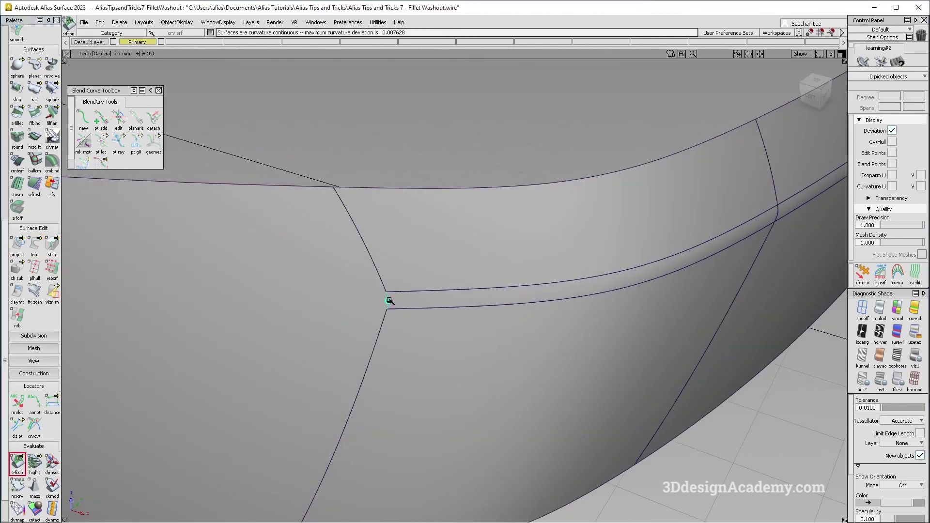
{"action": "left_click", "coordinate": [385, 288]}
{"action": "right_click_drag", "start_coordinate": [506, 304], "coordinate": [521, 342], "text": "alt+shift"}
{"action": "left_click_drag", "start_coordinate": [521, 343], "coordinate": [650, 343], "text": "alt+shift"}
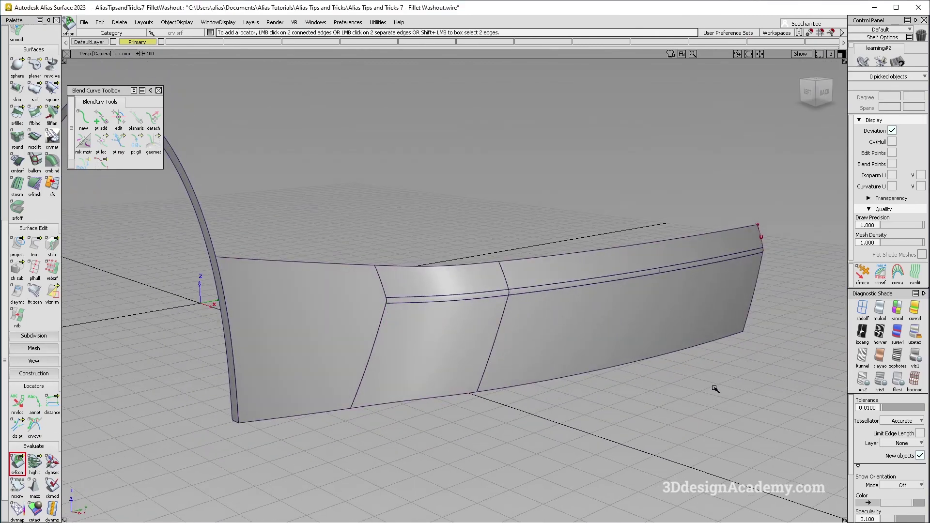
Shade the model with the Showroom texture map and inspect the reflections across the fillet washout from several angles
{"action": "middle_click_drag", "start_coordinate": [601, 334], "coordinate": [603, 342], "text": "alt+shift"}
{"action": "key", "text": "alt+m"}
{"action": "mouse_move", "coordinate": [518, 356]}
{"action": "left_mouse_down", "text": "alt+shift"}
{"action": "mouse_move", "coordinate": [397, 340]}
{"action": "mouse_move", "coordinate": [654, 346]}
{"action": "mouse_move", "coordinate": [631, 341]}
{"action": "left_mouse_up", "text": "alt+shift"}
{"action": "left_click", "coordinate": [915, 333]}
{"action": "left_click_drag", "start_coordinate": [747, 329], "coordinate": [714, 247], "text": "alt+shift"}
{"action": "left_click_drag", "start_coordinate": [469, 304], "coordinate": [514, 296], "text": "alt+shift"}
{"action": "left_click_drag", "start_coordinate": [389, 316], "coordinate": [507, 361], "text": "alt+shift"}
{"action": "key", "text": "alt+m"}
{"action": "middle_click_drag", "start_coordinate": [455, 339], "coordinate": [535, 335], "text": "alt+shift"}
{"action": "left_click_drag", "start_coordinate": [535, 334], "coordinate": [600, 366], "text": "alt+shift"}
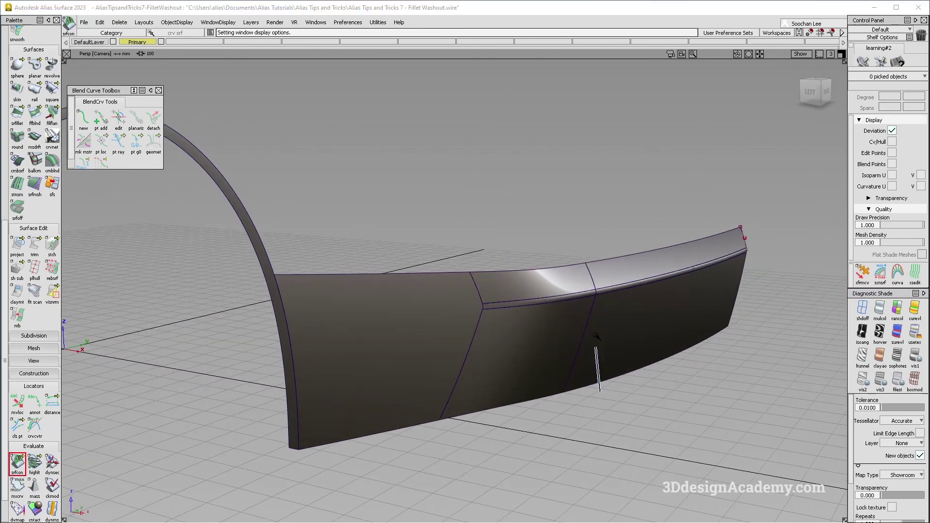